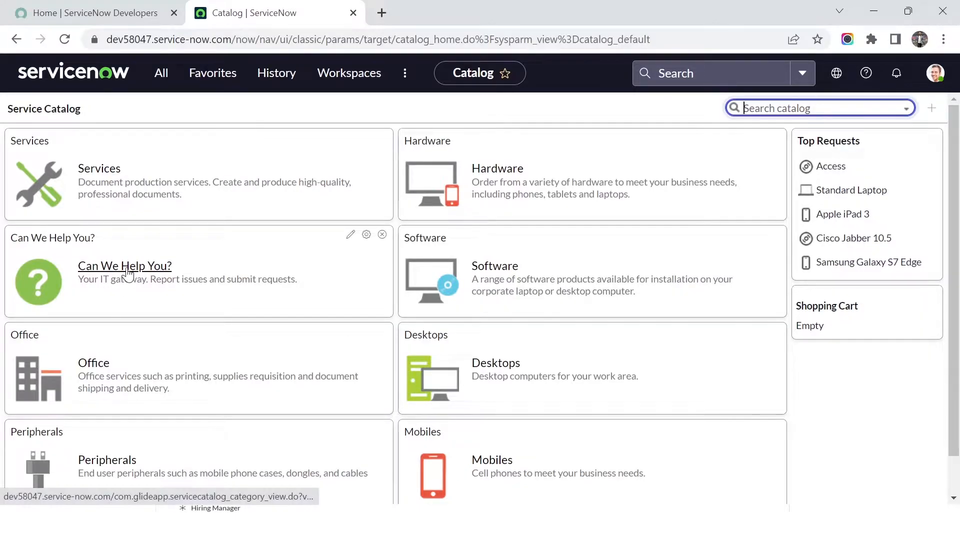
# Step: Open the New Hire link from the Can We Help You? catalog category
pyautogui.click(112, 276)
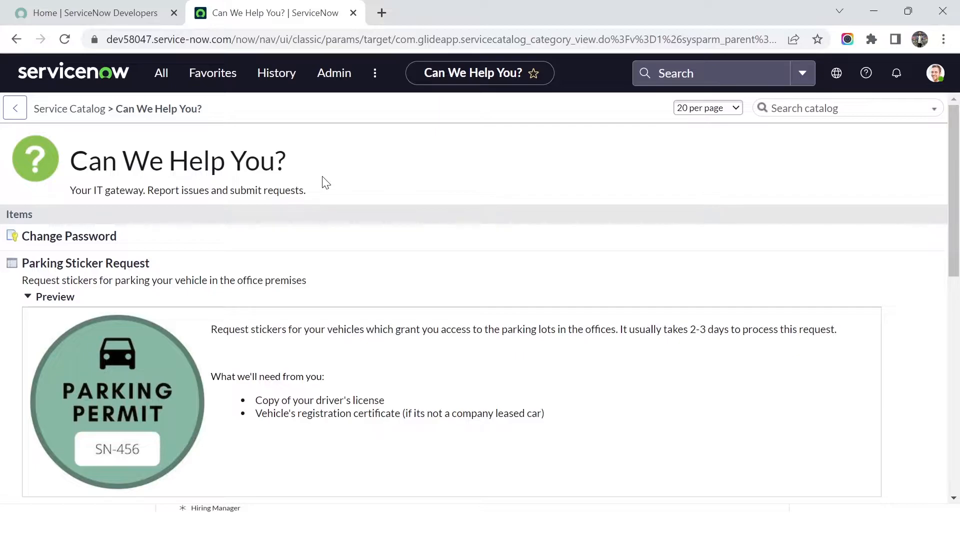
pyautogui.scroll(-5, 343, 223)
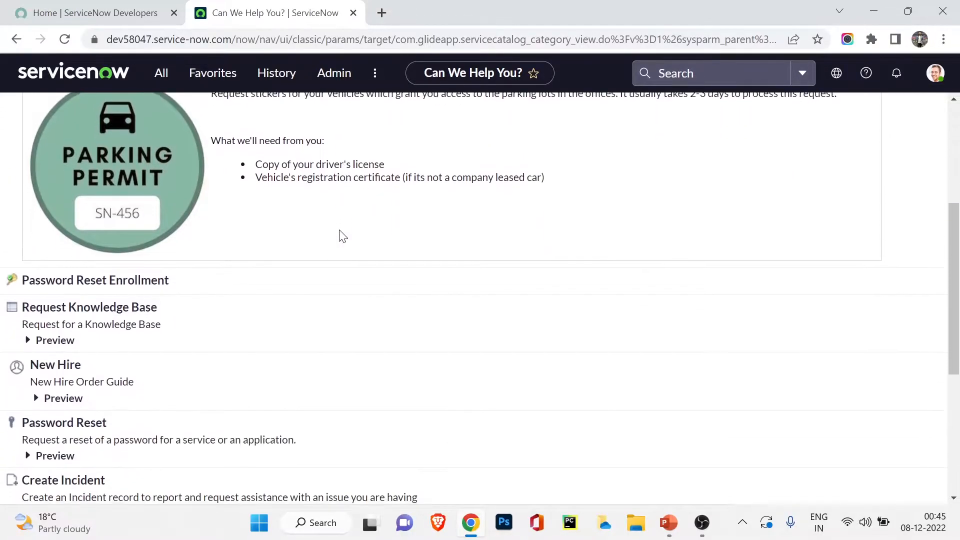
pyautogui.scroll(-3, 343, 236)
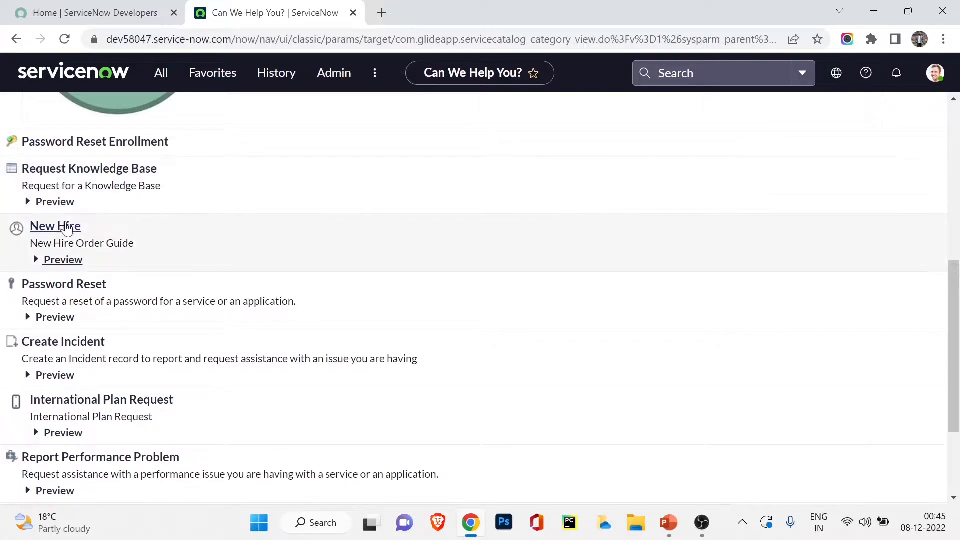
pyautogui.click(65, 228)
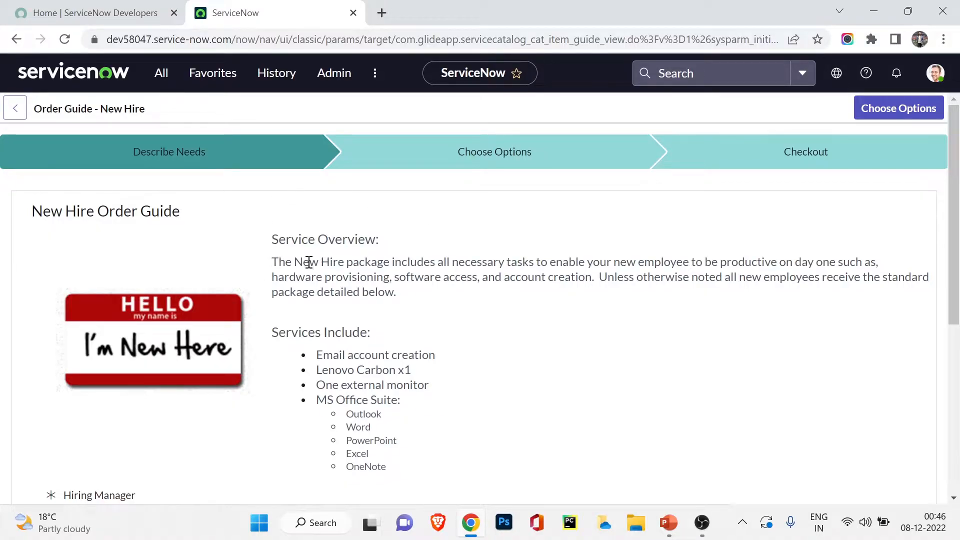
# Step: Highlight the New Hire service overview paragraph and look over the form
pyautogui.moveTo(273, 262); pyautogui.dragTo(613, 275)
pyautogui.tripleClick(564, 277)
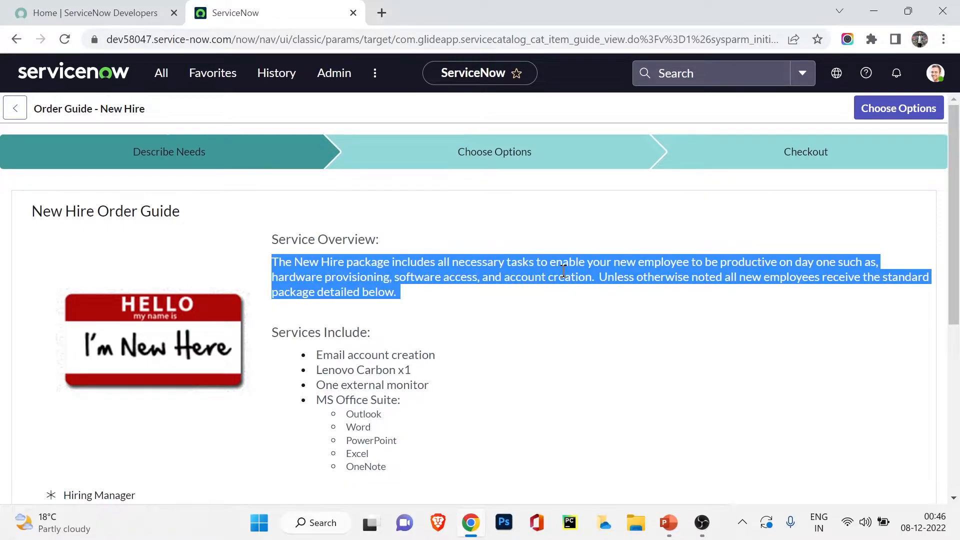
pyautogui.scroll(-3, 563, 271)
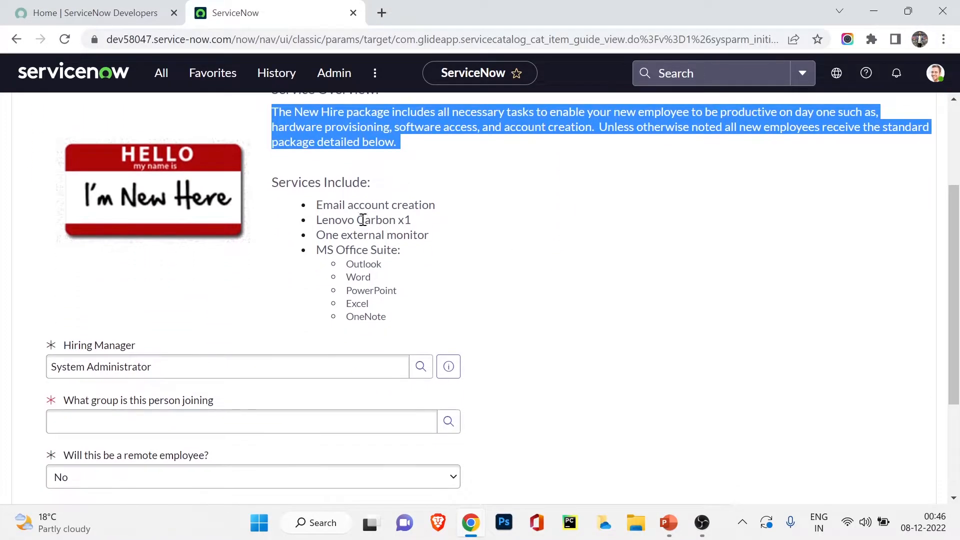
pyautogui.scroll(3, 410, 172)
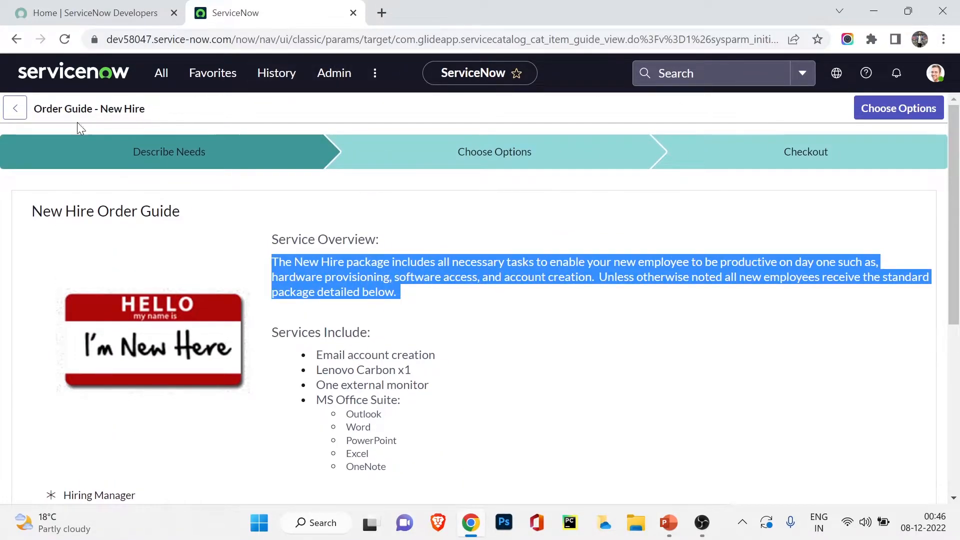
pyautogui.scroll(-3, 428, 306)
pyautogui.scroll(1, 400, 248)
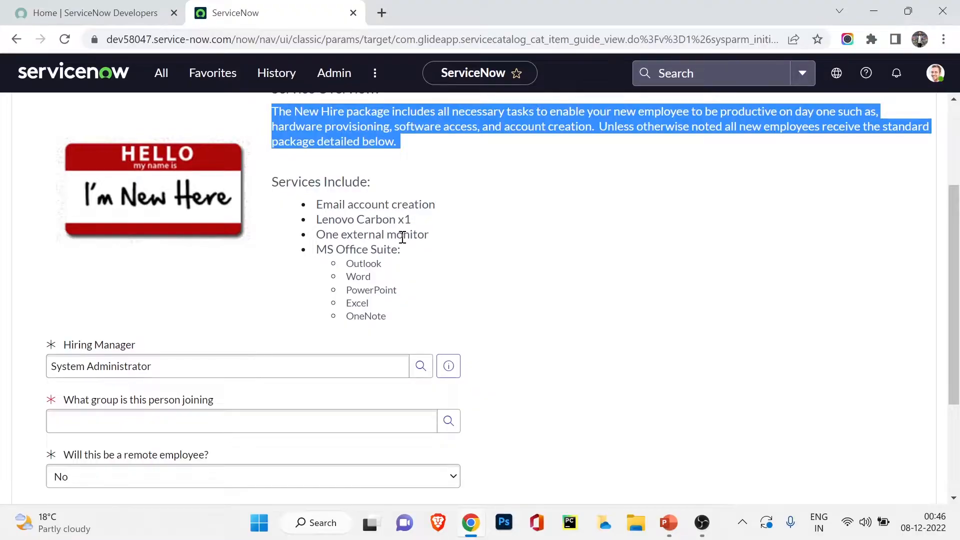
pyautogui.scroll(-1, 462, 198)
pyautogui.scroll(-2, 461, 197)
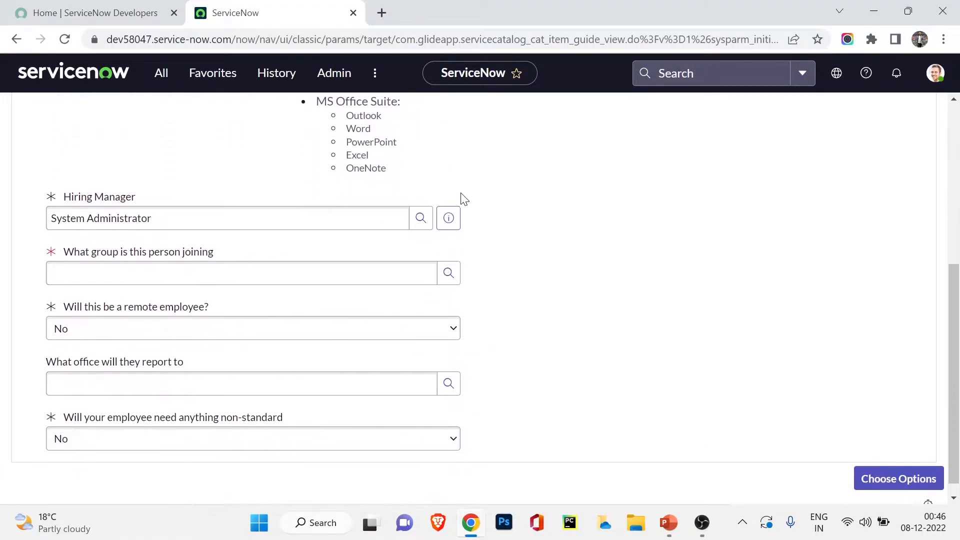
# Step: Replace the hiring manager with the suggested user and set the group to IT
pyautogui.click(276, 221)
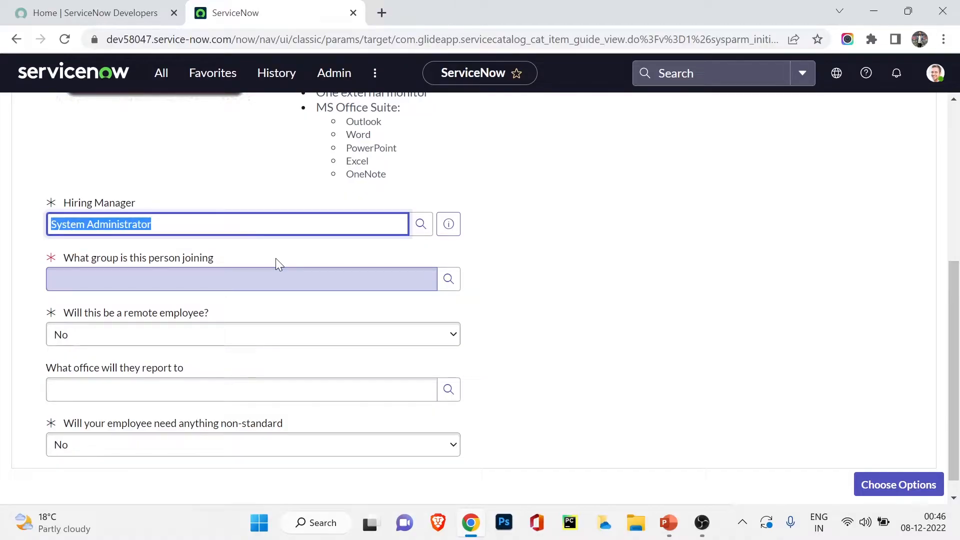
pyautogui.write('abel')
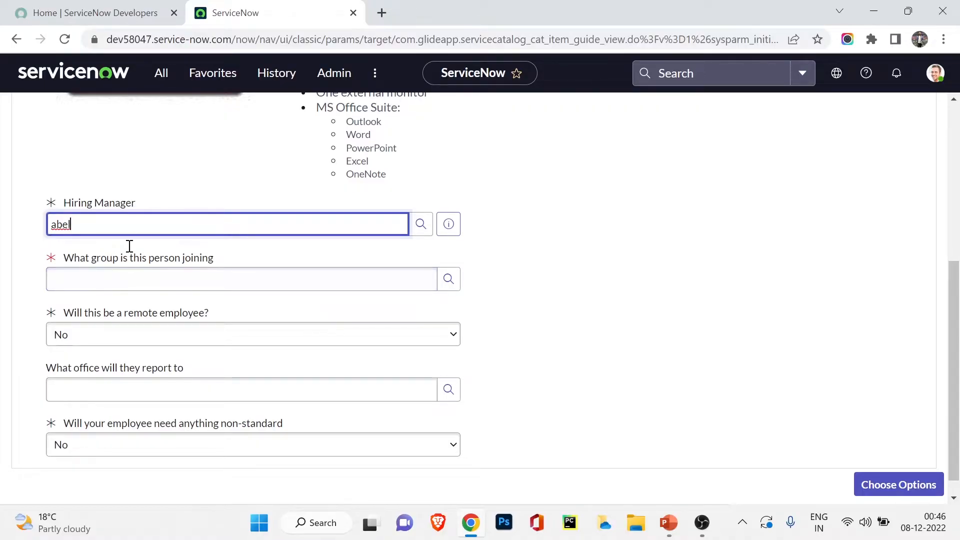
pyautogui.click(141, 266)
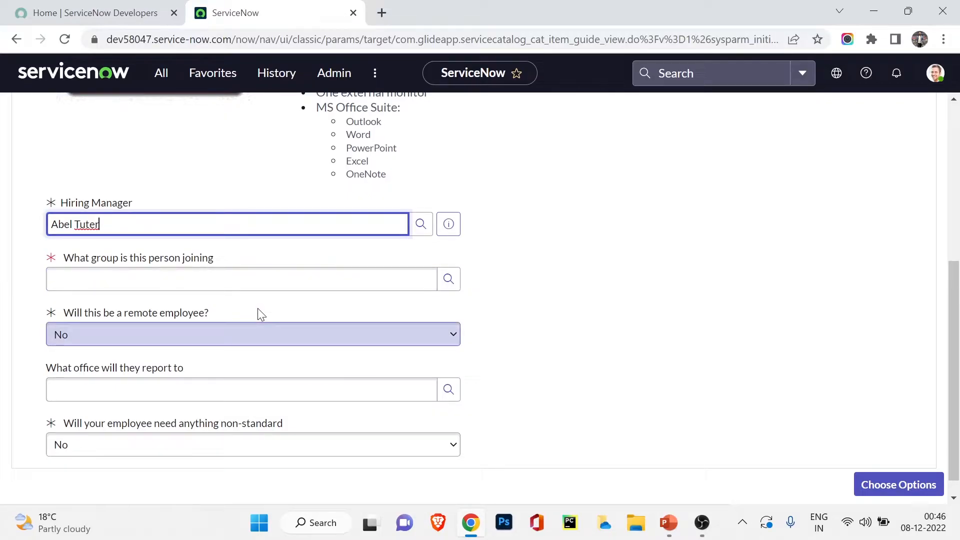
pyautogui.click(253, 286)
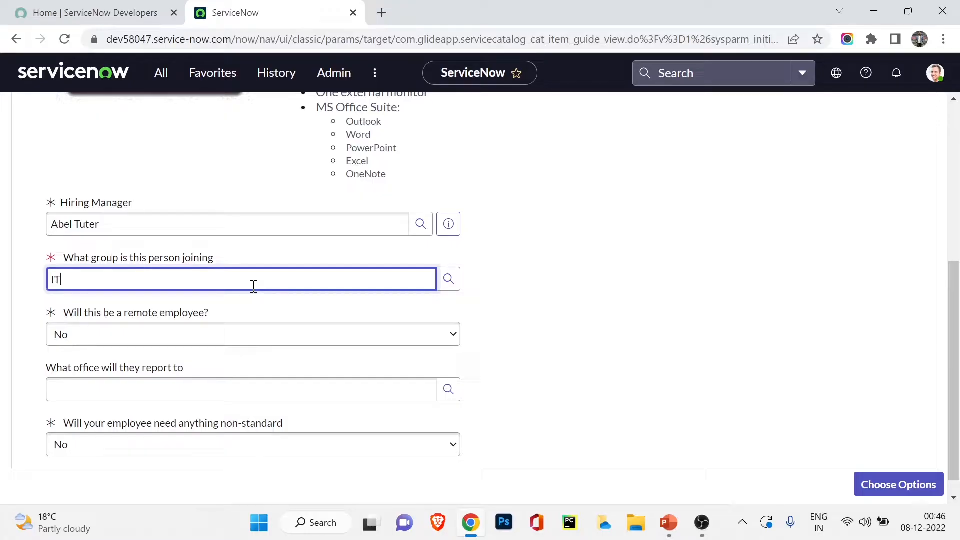
pyautogui.click(141, 306)
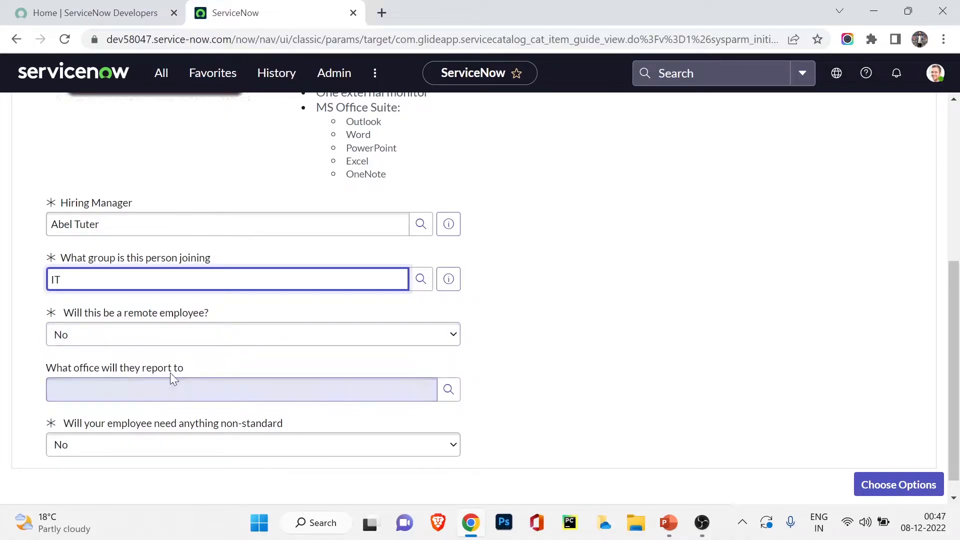
# Step: Enter Kolkata as the office and open the location lookup list
pyautogui.click(67, 386)
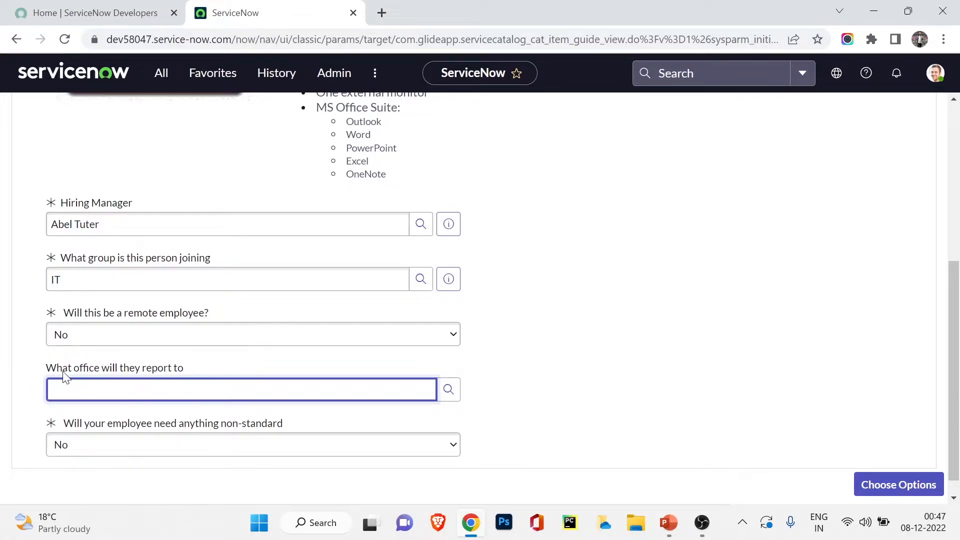
pyautogui.write('Kolkata')
pyautogui.press('Tab')
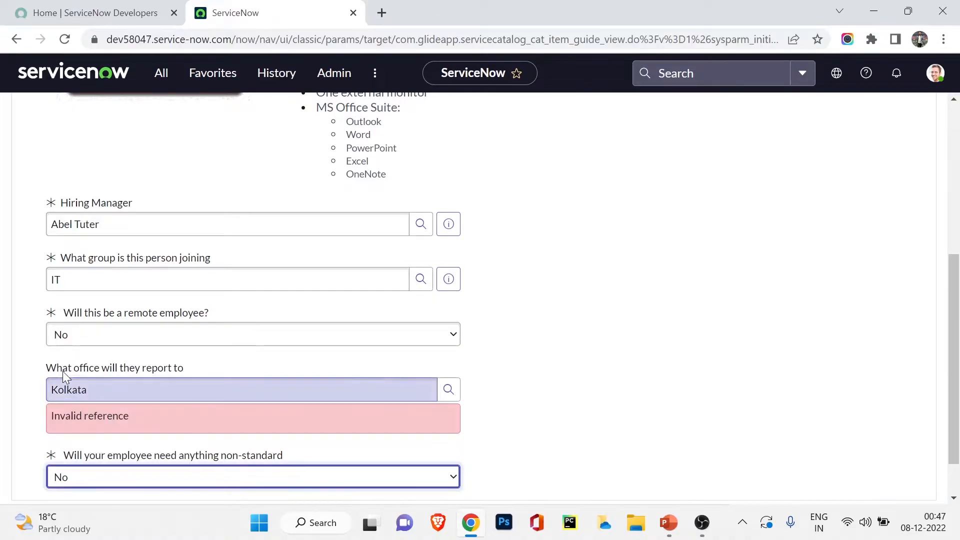
pyautogui.click(392, 394)
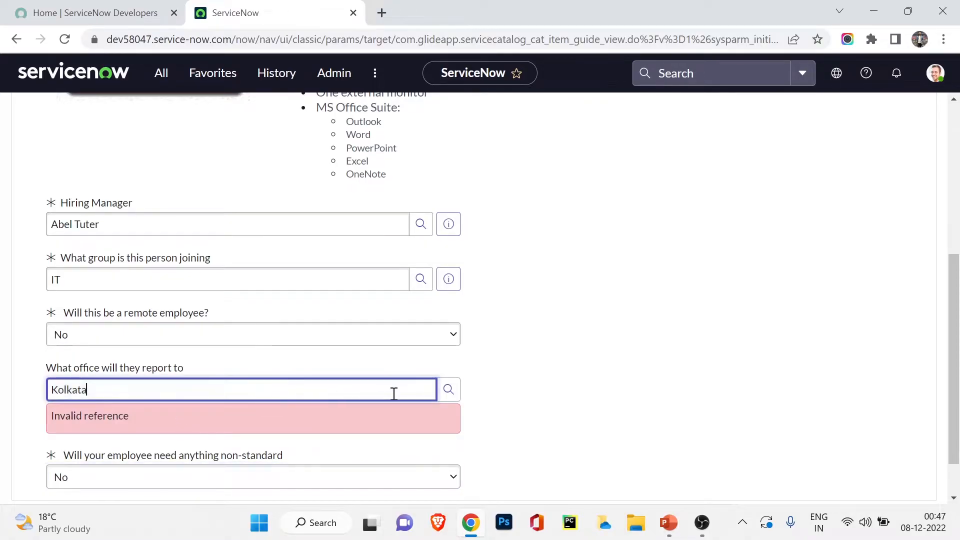
pyautogui.click(449, 389)
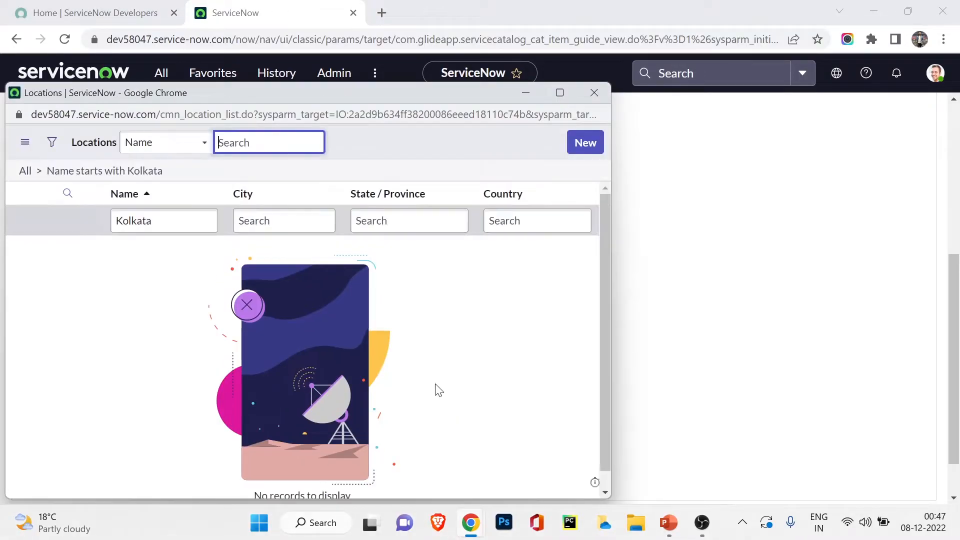
pyautogui.doubleClick(171, 223)
pyautogui.press('BackSpace')
pyautogui.press('Return')
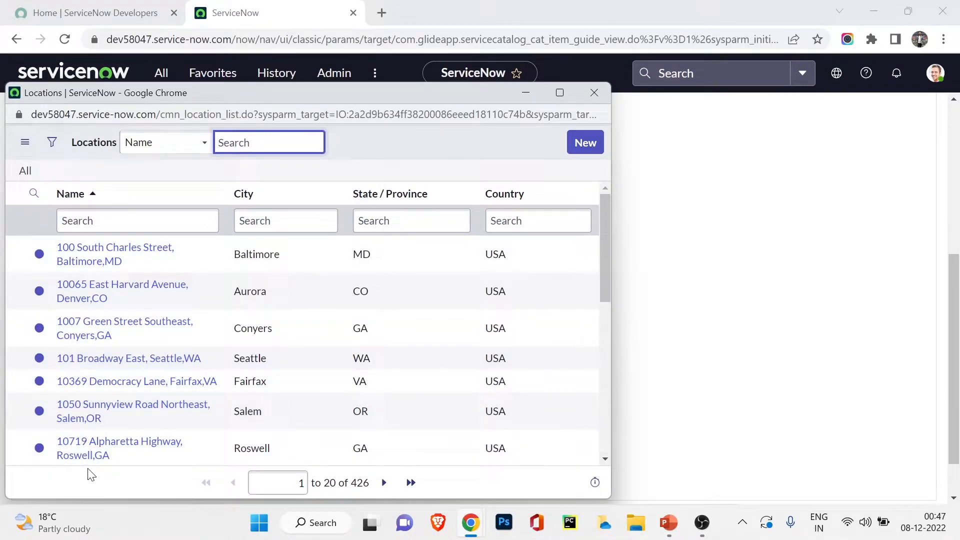
pyautogui.click(107, 448)
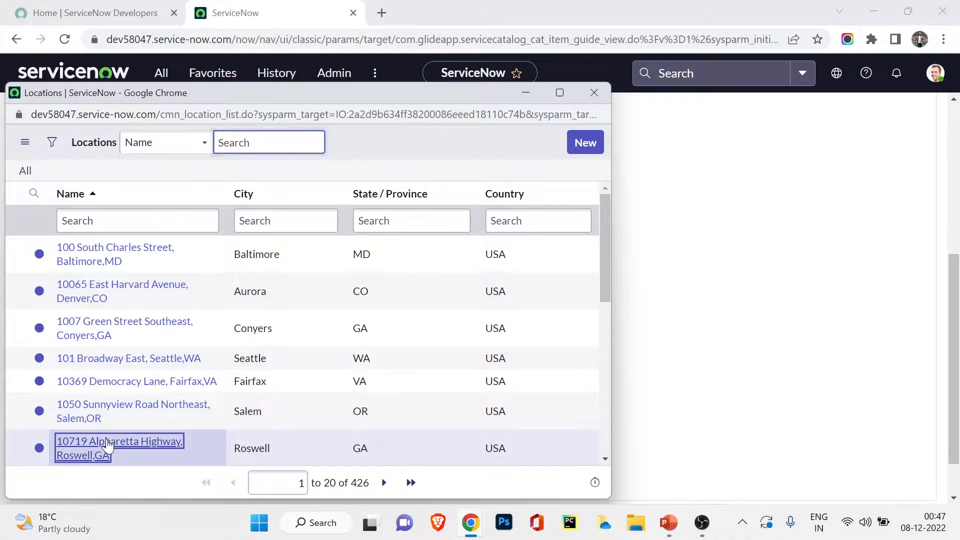
# Step: Proceed to the Choose Options step of the order guide
pyautogui.scroll(-1, 116, 310)
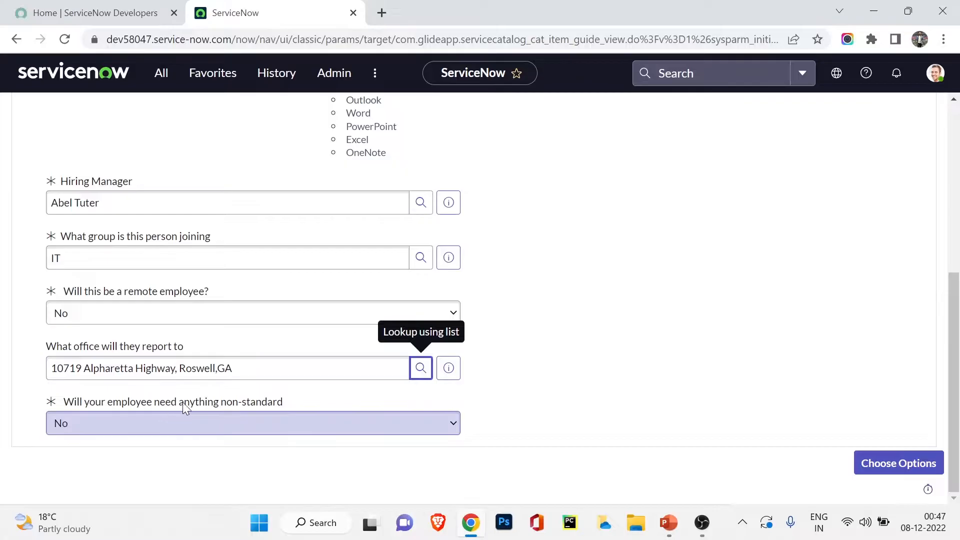
pyautogui.scroll(5, 209, 387)
pyautogui.scroll(-5, 216, 361)
pyautogui.click(888, 462)
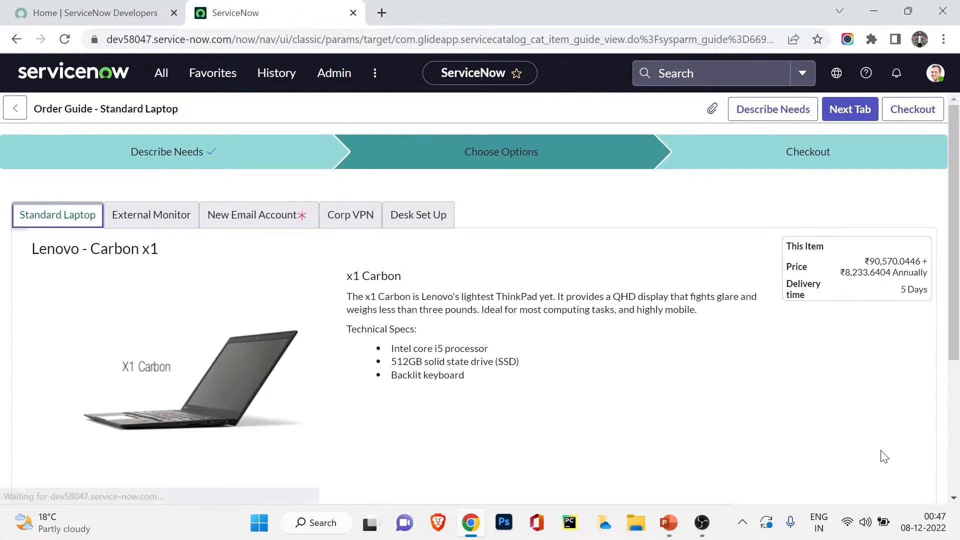
# Step: Add Adobe Photoshop as optional software on the Lenovo Carbon x1 laptop
pyautogui.scroll(-1, 556, 326)
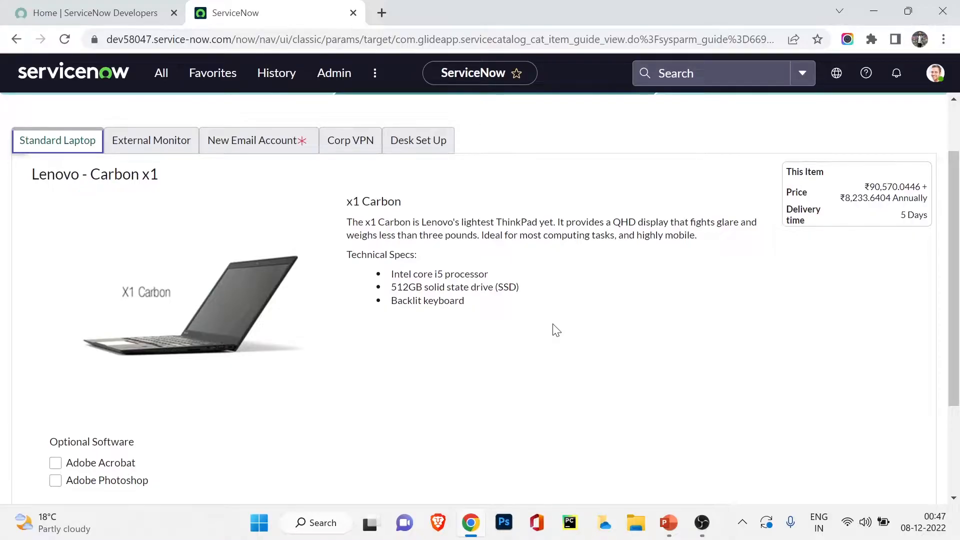
pyautogui.scroll(-2, 462, 261)
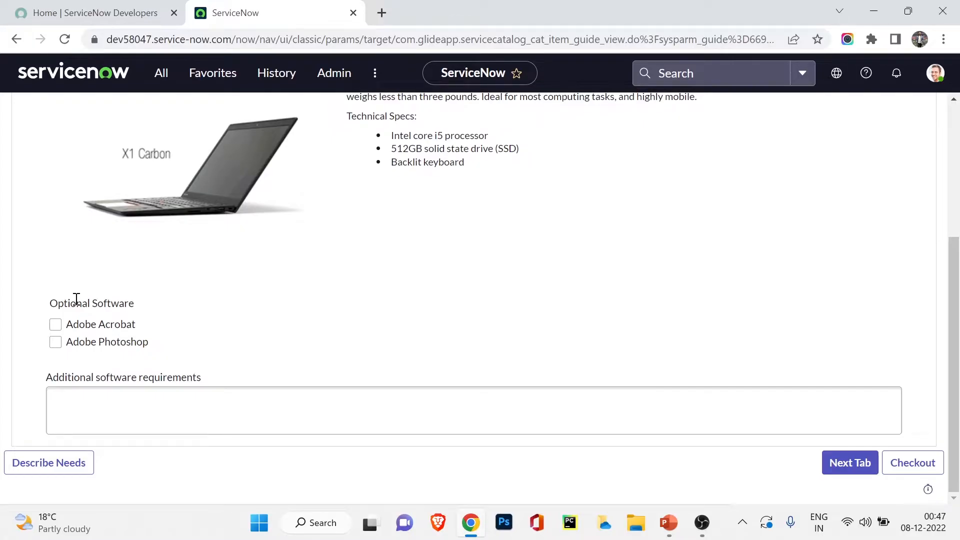
pyautogui.click(72, 345)
pyautogui.scroll(3, 229, 346)
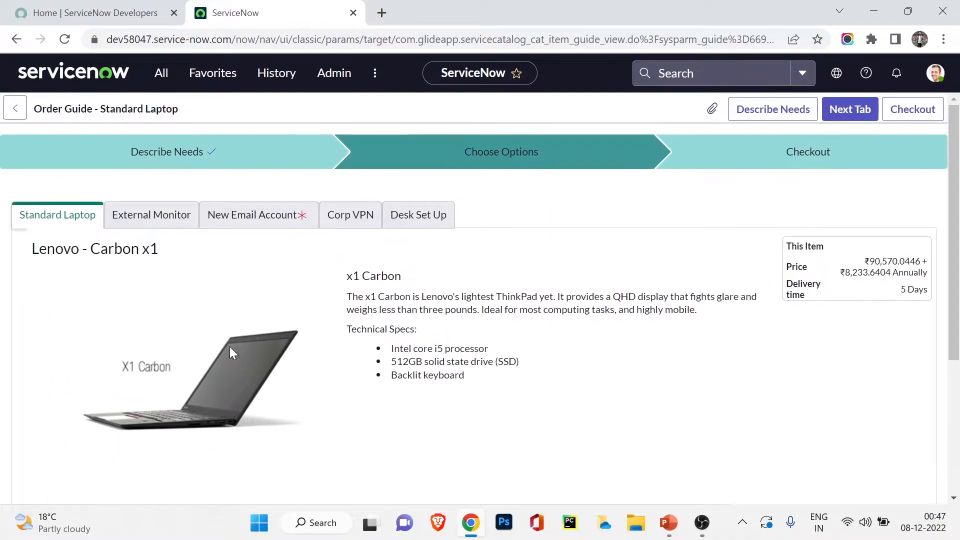
# Step: Review the item tabs, then advance to the External Monitor item
pyautogui.click(150, 220)
pyautogui.click(80, 220)
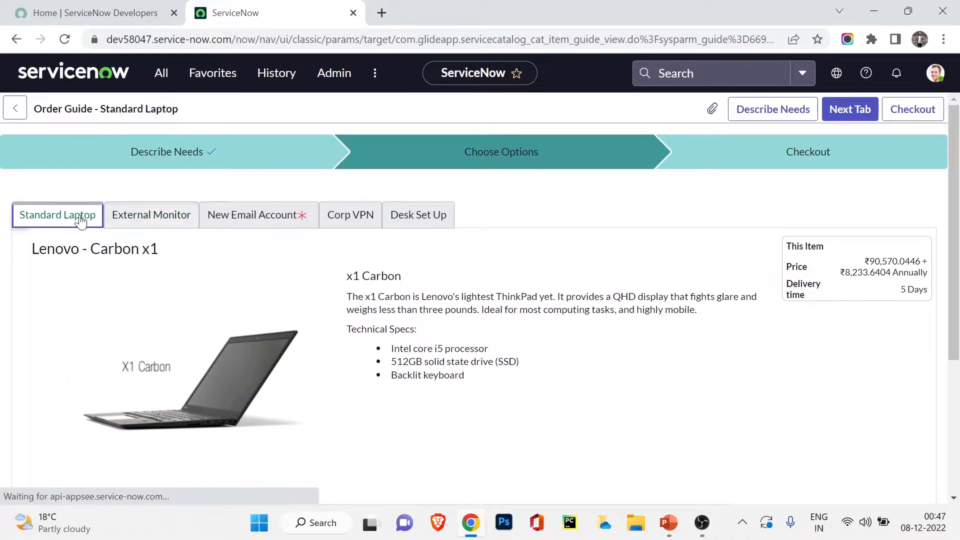
pyautogui.click(150, 220)
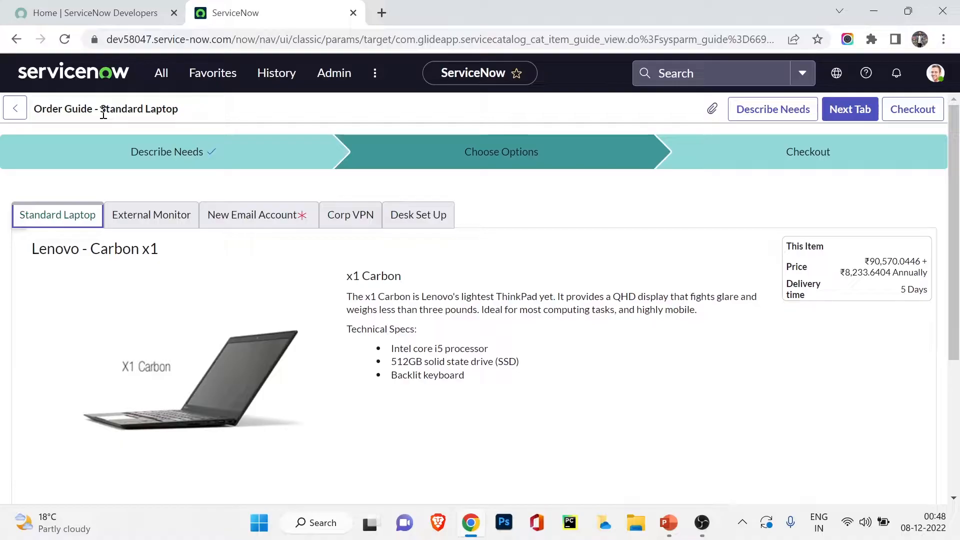
pyautogui.scroll(-5, 97, 156)
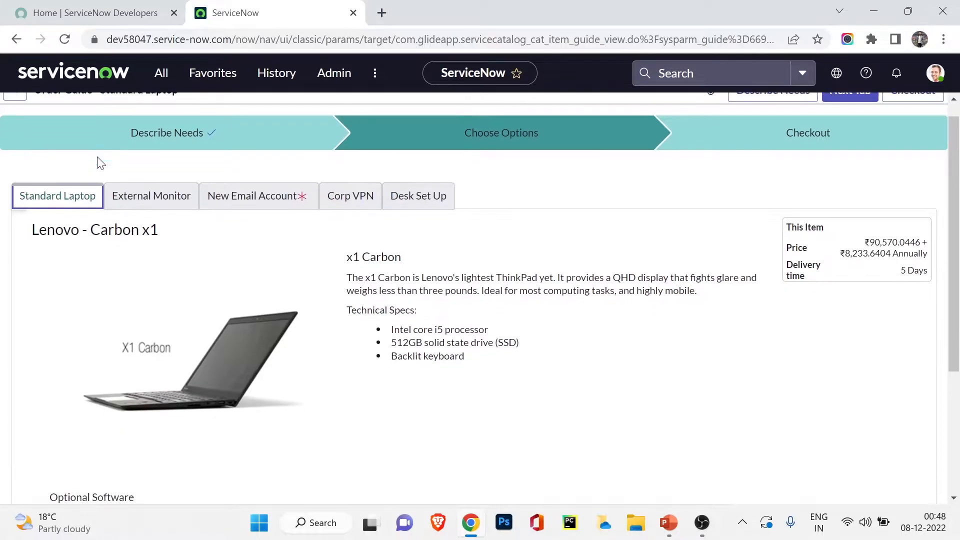
pyautogui.scroll(5, 190, 250)
pyautogui.scroll(-4, 190, 252)
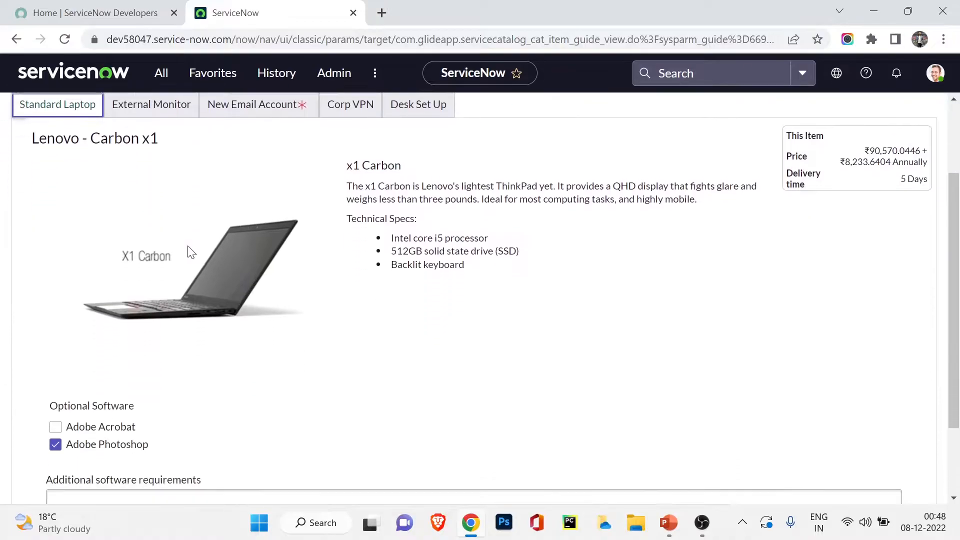
pyautogui.click(842, 470)
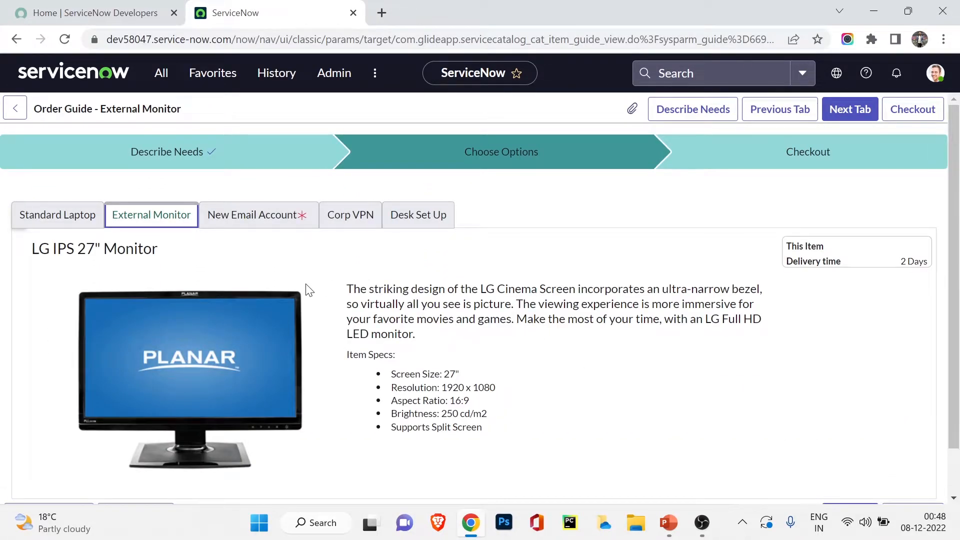
# Step: Advance to New Email Account and enter the new hire's preferred email address
pyautogui.scroll(-1, 308, 288)
pyautogui.scroll(1, 308, 289)
pyautogui.scroll(-1, 308, 289)
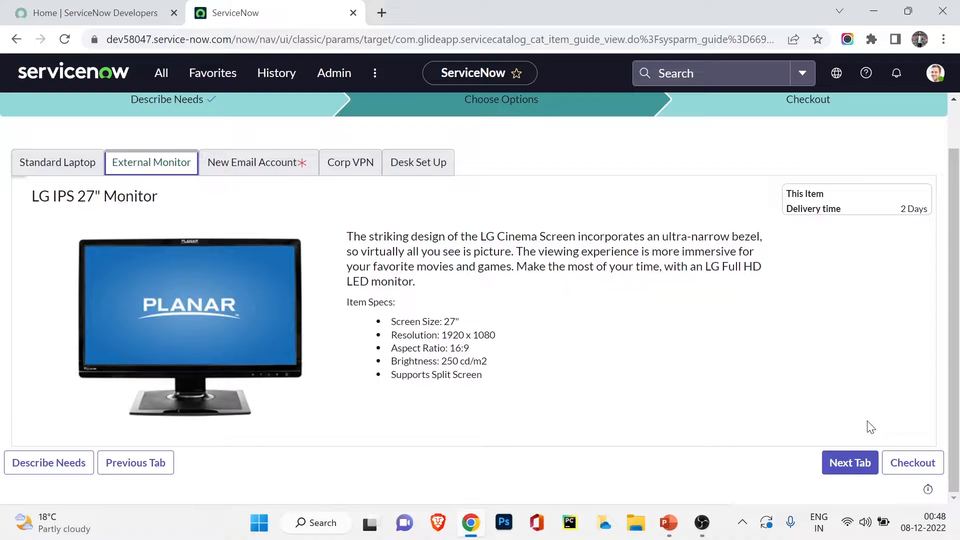
pyautogui.click(854, 464)
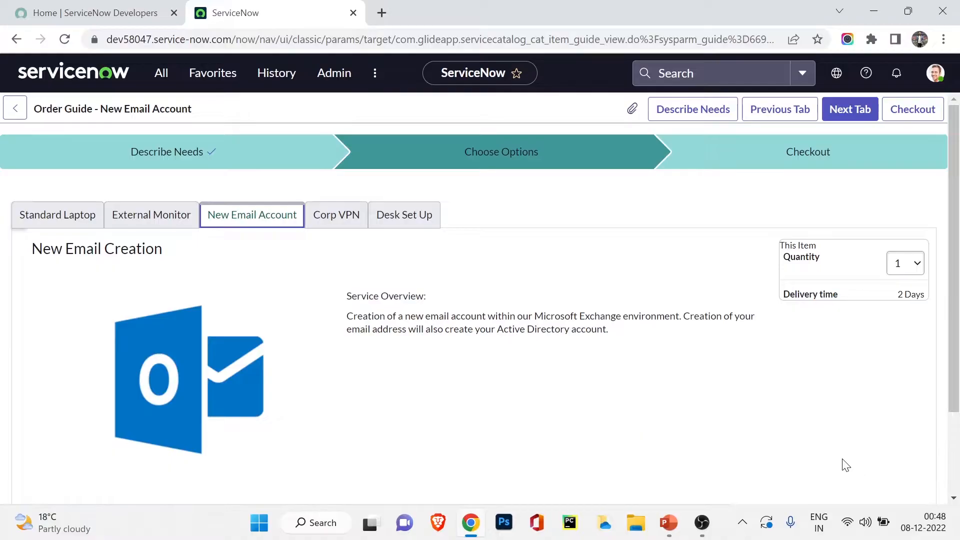
pyautogui.scroll(-2, 421, 301)
pyautogui.click(207, 420)
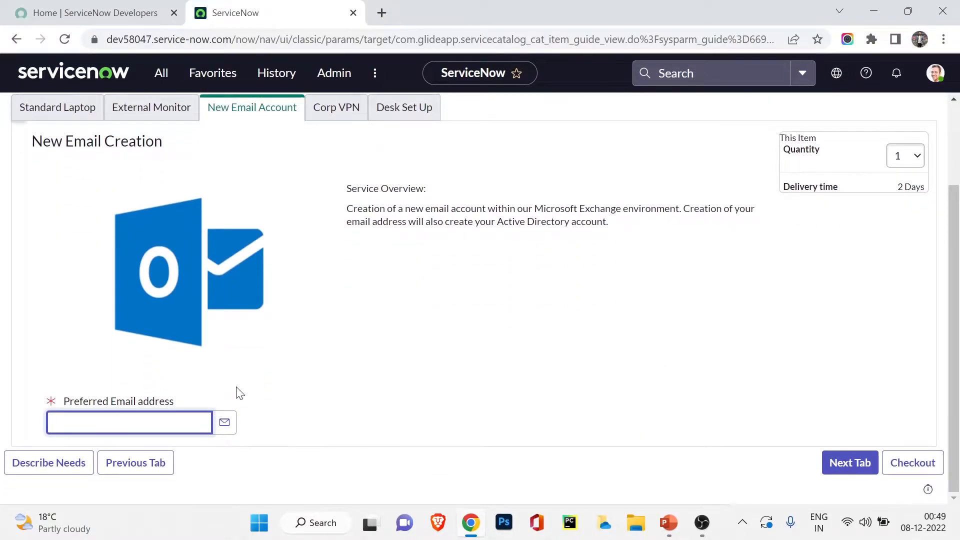
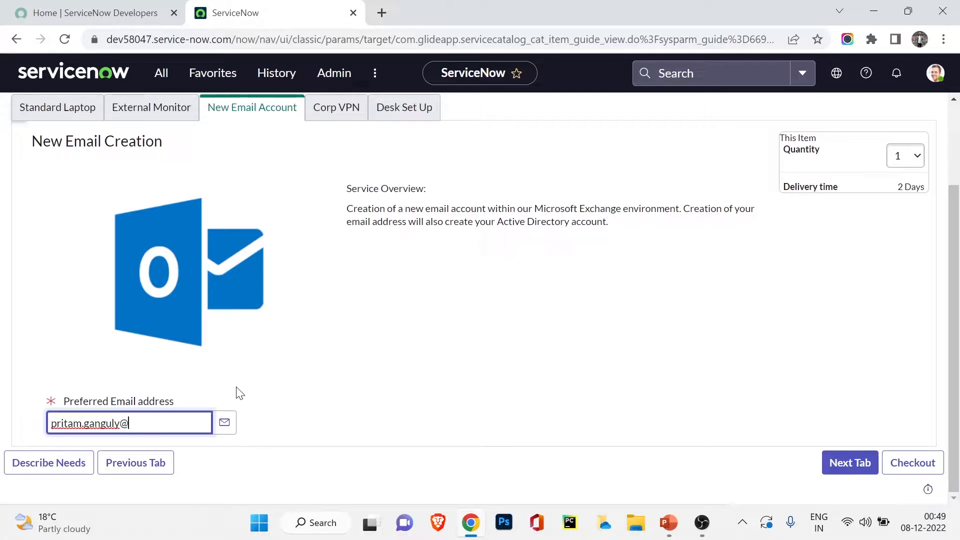
# Step: Step through Corp VPN and Desk Set Up to the checkout cart
pyautogui.click(829, 465)
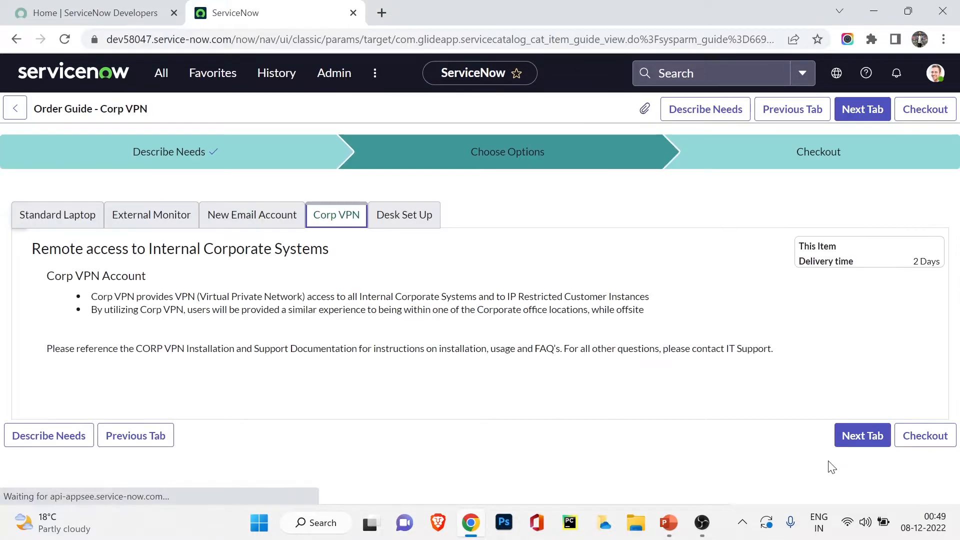
pyautogui.scroll(-1, 320, 269)
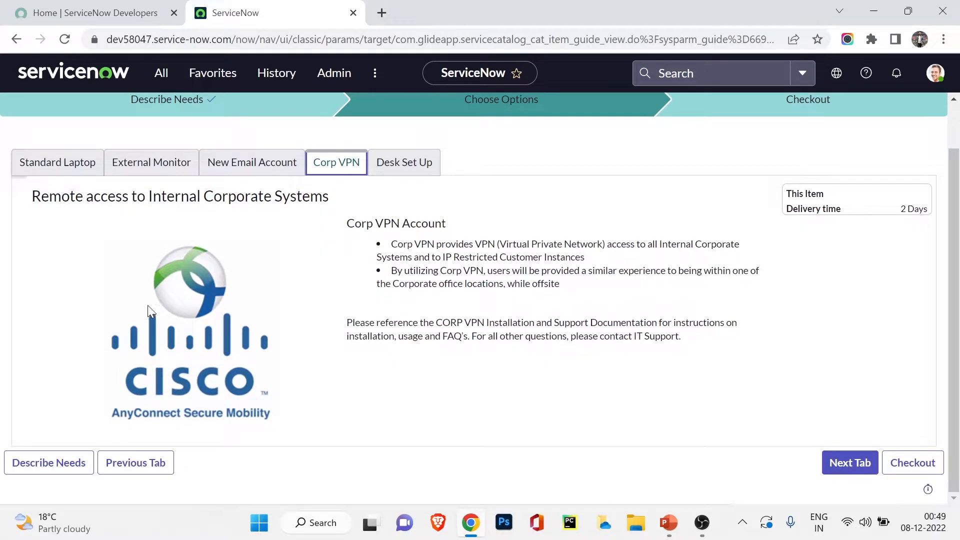
pyautogui.click(845, 463)
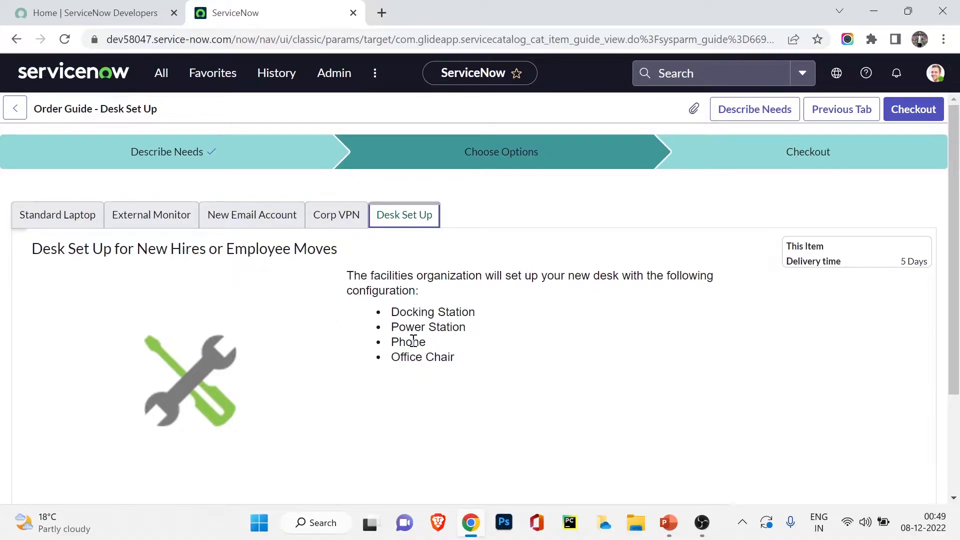
pyautogui.scroll(-3, 415, 339)
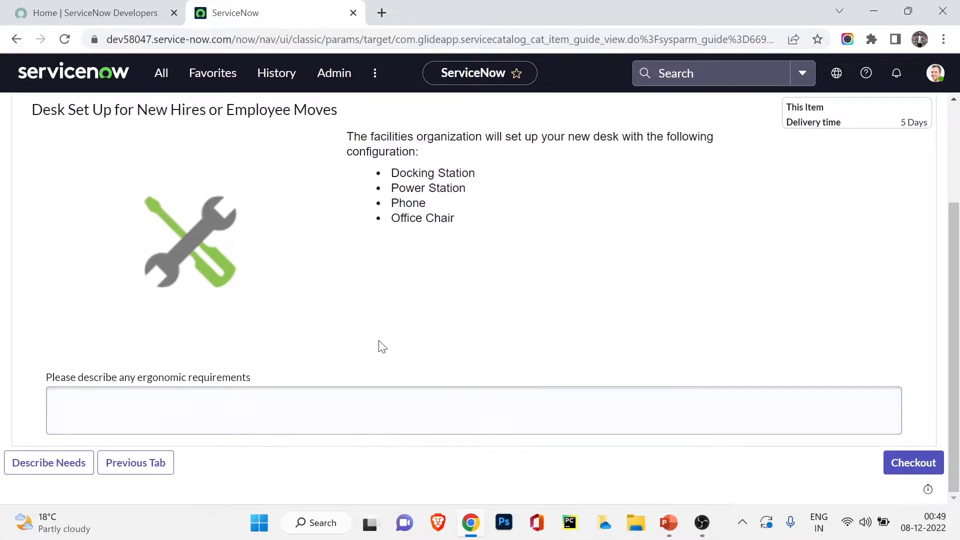
pyautogui.click(895, 465)
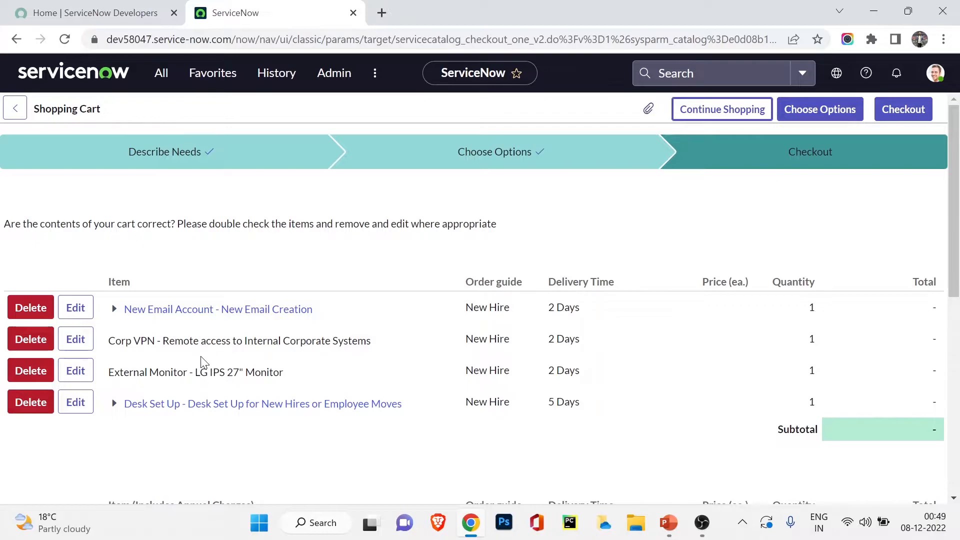
# Step: Change Requested for from System Administrator to the chosen user
pyautogui.scroll(-4, 229, 368)
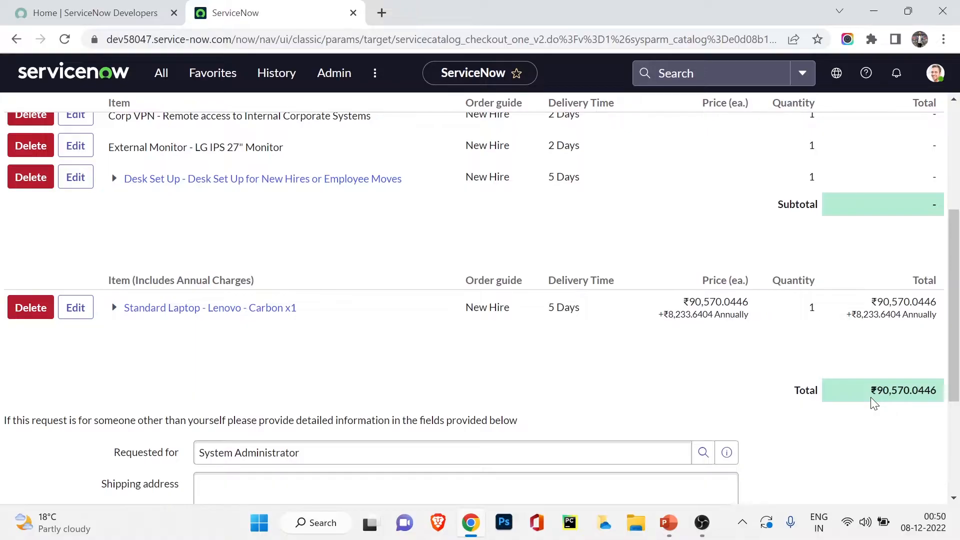
pyautogui.scroll(-3, 849, 420)
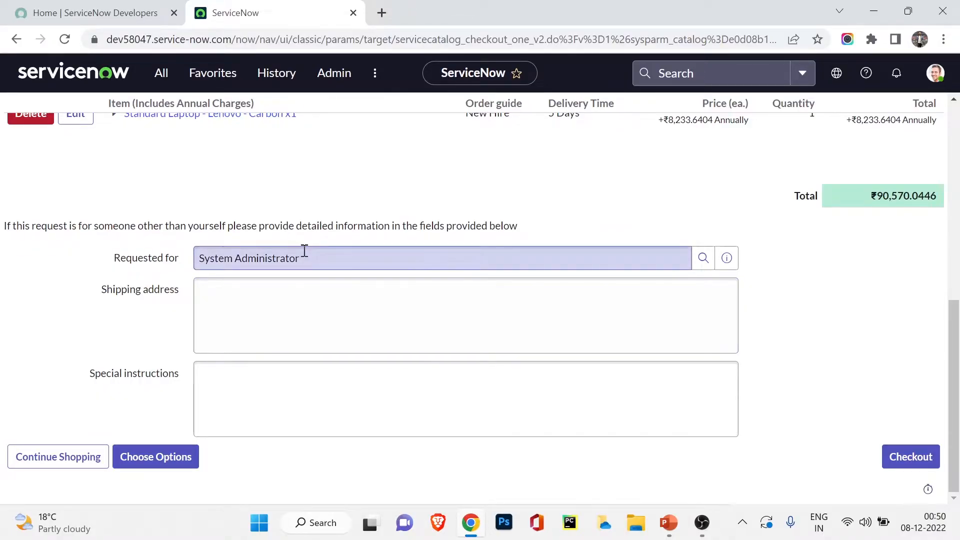
pyautogui.tripleClick(304, 251)
pyautogui.write('pritam')
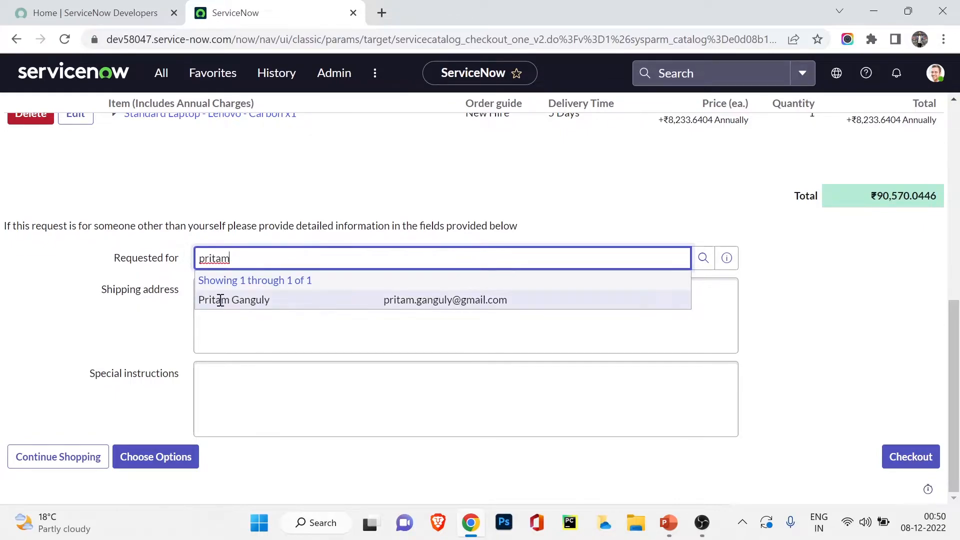
pyautogui.click(217, 300)
# Step: Pass the shipping address and special instructions, then submit the order
pyautogui.click(237, 285)
pyautogui.click(260, 410)
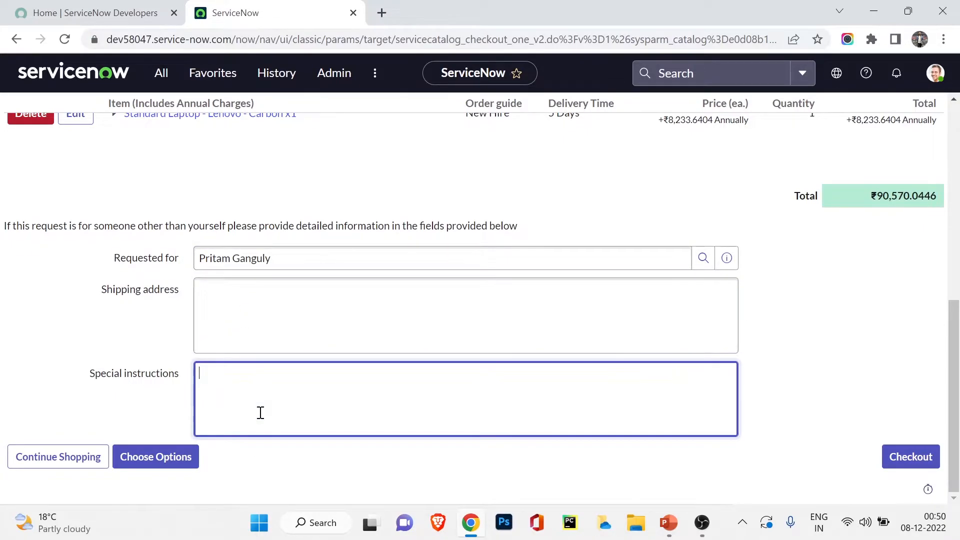
pyautogui.scroll(6, 260, 413)
pyautogui.scroll(-6, 279, 389)
pyautogui.click(921, 459)
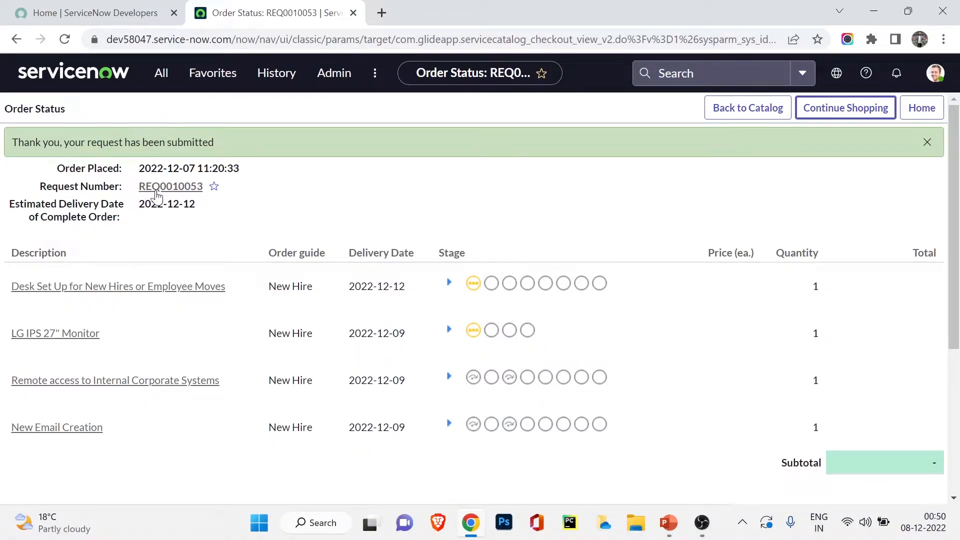
# Step: Open request REQ0010053, review its five requested items and its pending approval
pyautogui.click(162, 191)
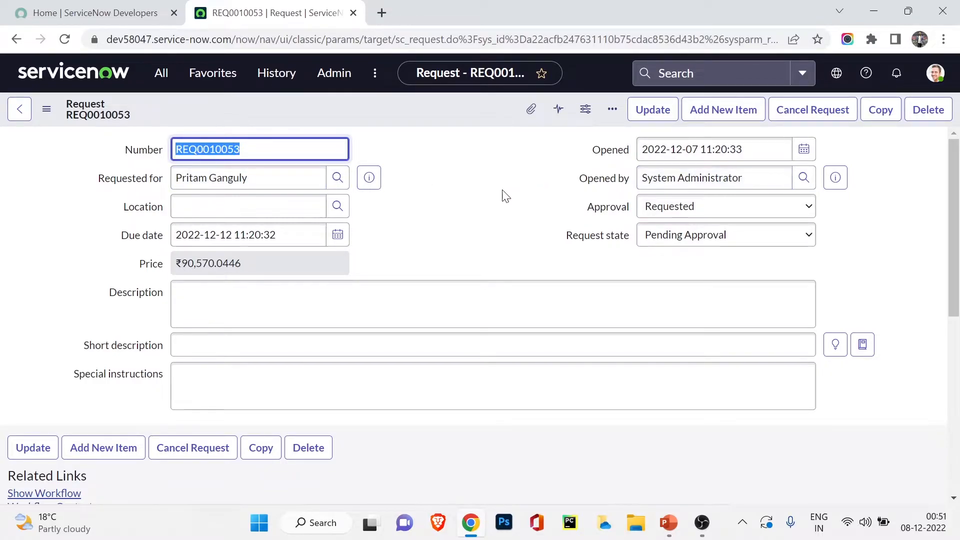
pyautogui.scroll(-7, 504, 195)
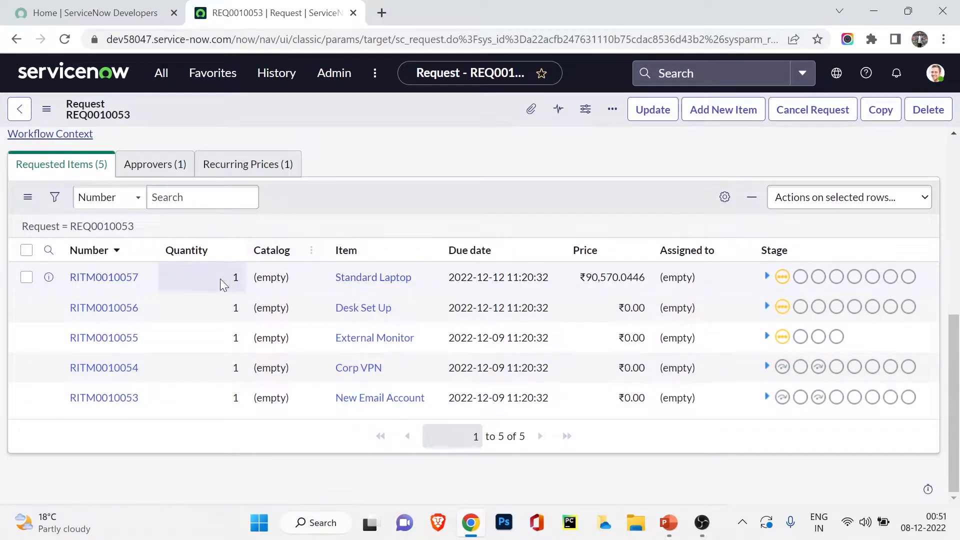
pyautogui.scroll(1, 169, 357)
pyautogui.scroll(7, 169, 357)
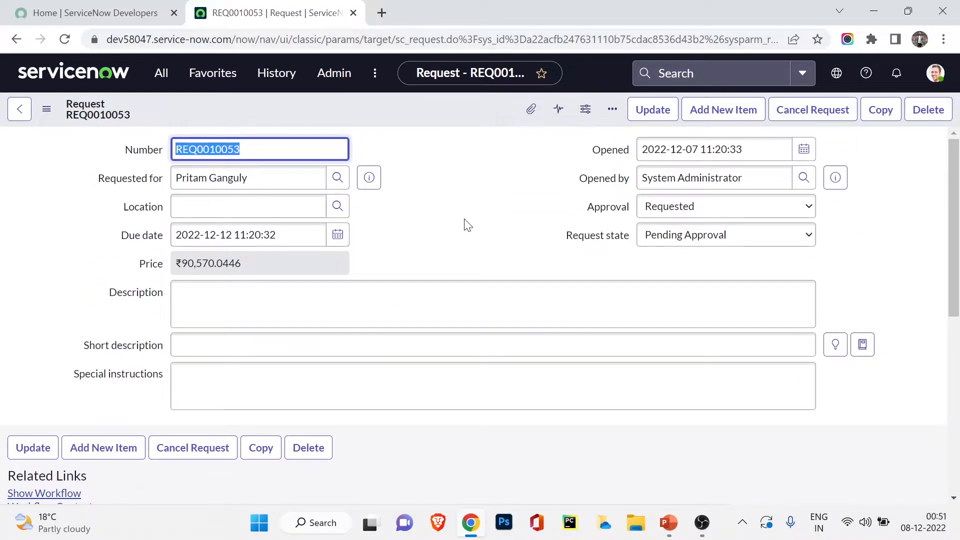
pyautogui.scroll(-7, 465, 220)
pyautogui.click(172, 170)
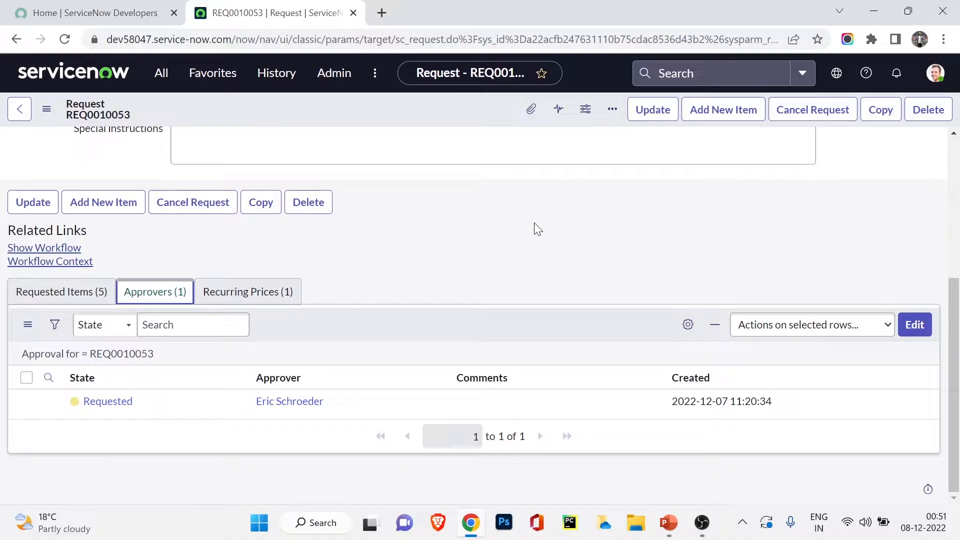
pyautogui.click(170, 73)
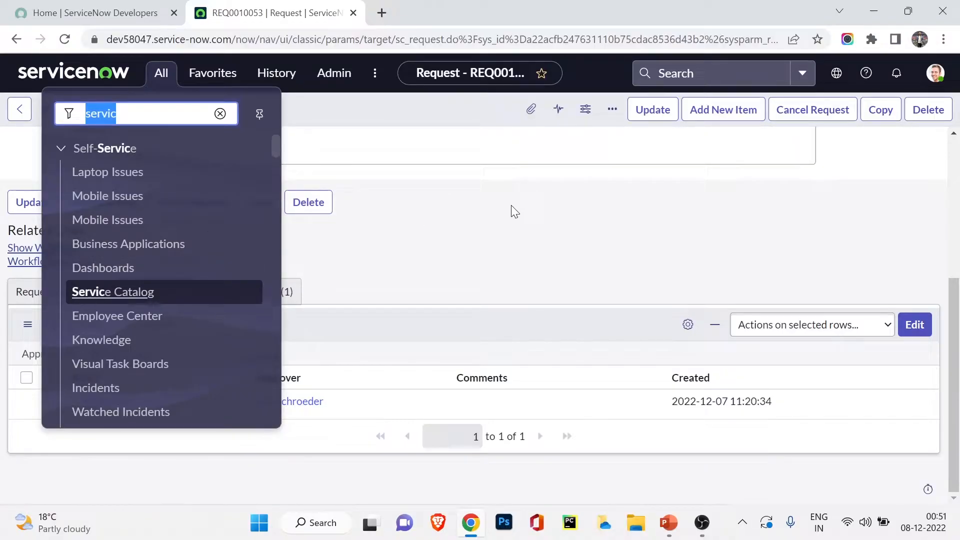
# Step: Filter the navigator for 'order gui' and open Service Catalog Order Guides
pyautogui.write('or')
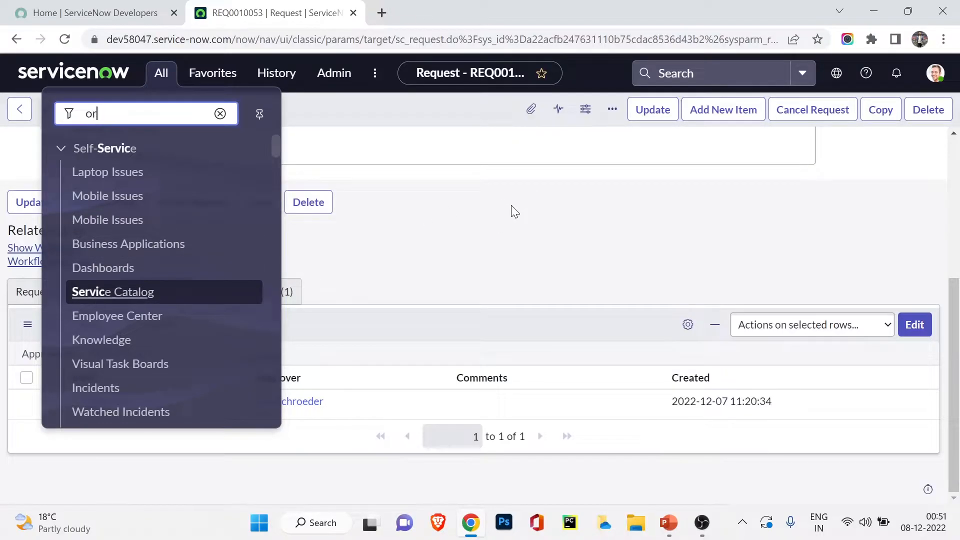
pyautogui.write('der gui')
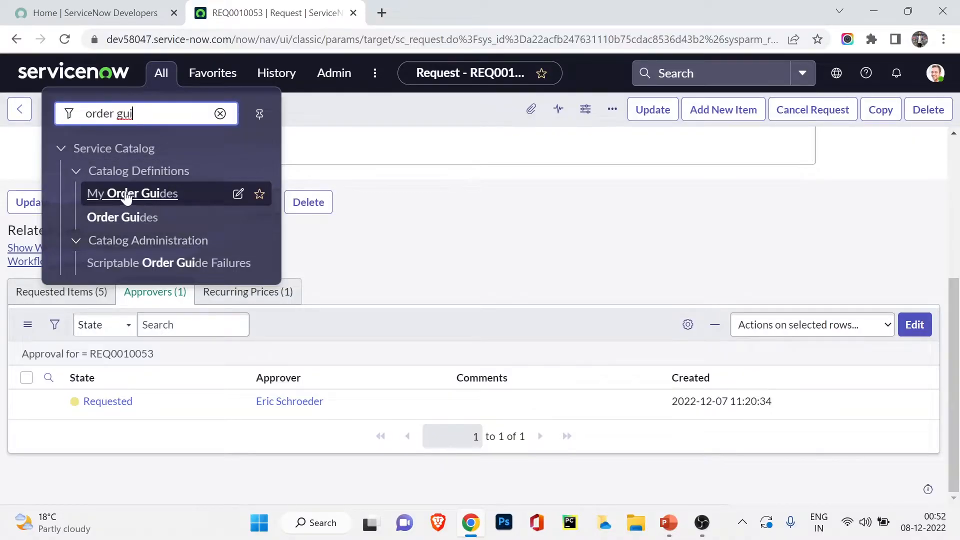
pyautogui.click(109, 219)
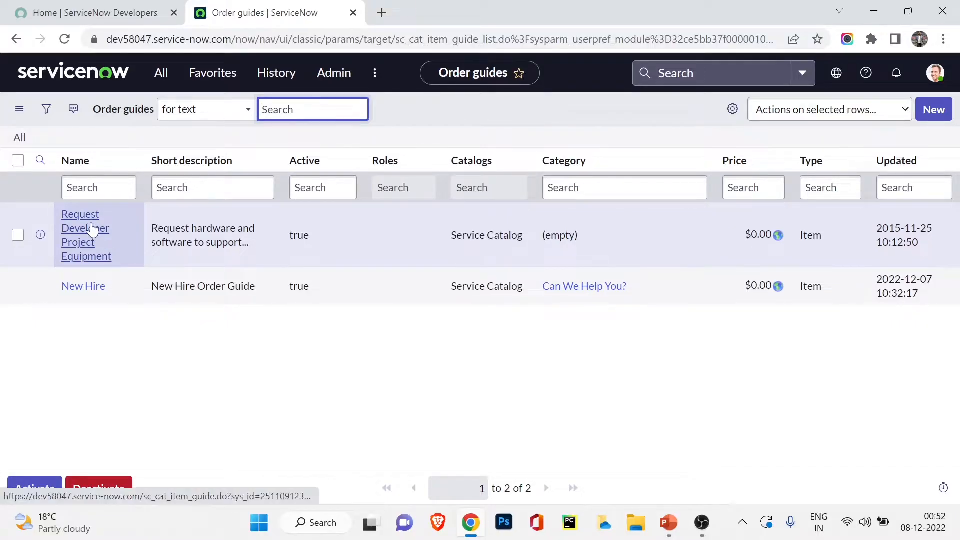
# Step: Open the New Hire record and highlight its Service Catalog and short description
pyautogui.click(86, 288)
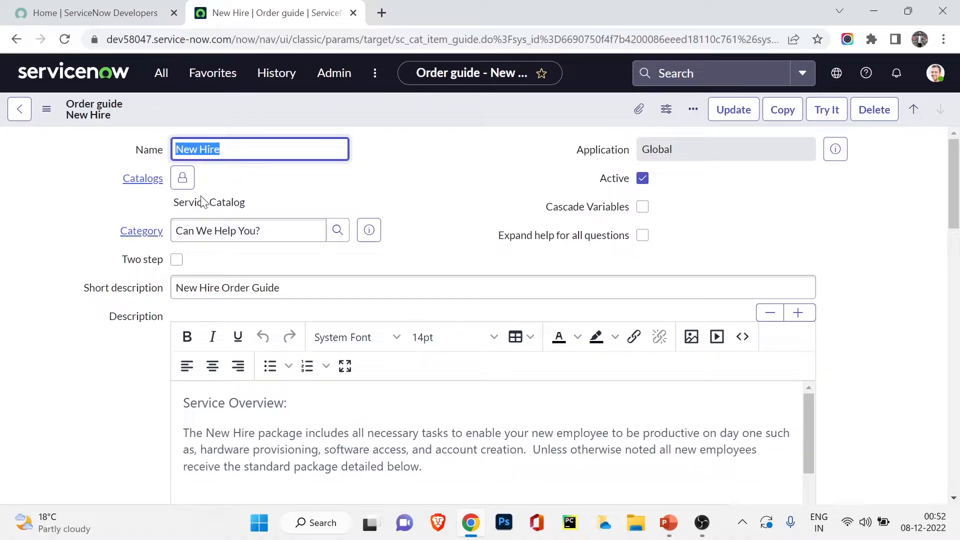
pyautogui.moveTo(179, 204)
pyautogui.mouseDown()
pyautogui.moveTo(264, 210)
pyautogui.moveTo(218, 241)
pyautogui.mouseUp()
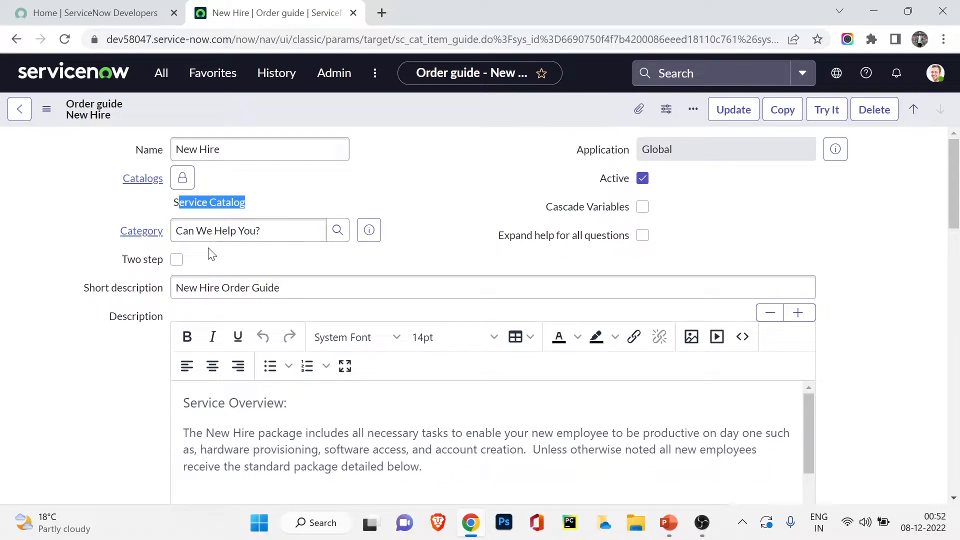
pyautogui.tripleClick(223, 288)
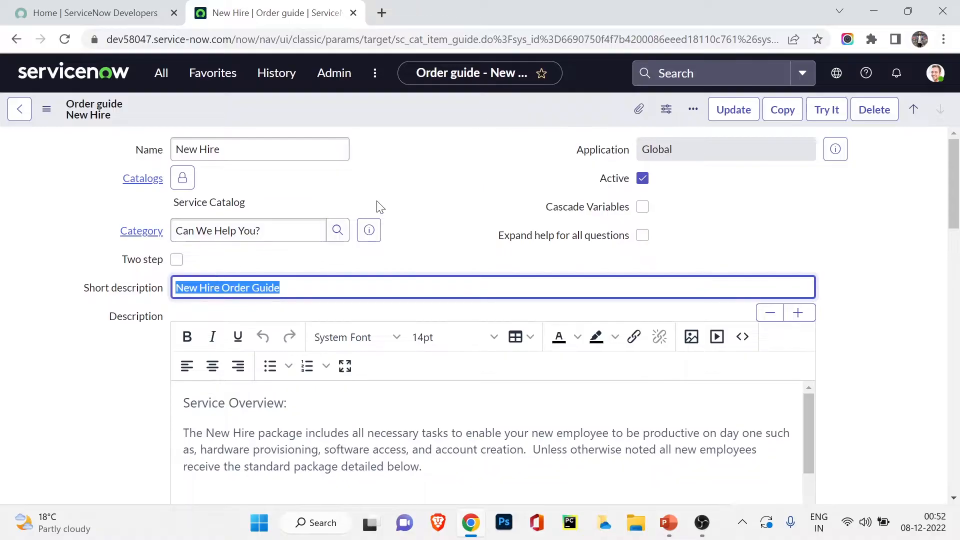
pyautogui.scroll(-2, 378, 210)
pyautogui.scroll(-1, 242, 281)
# Step: Look over the description and picture, then list the seven variables
pyautogui.click(244, 278)
pyautogui.scroll(-4, 245, 274)
pyautogui.scroll(2, 246, 275)
pyautogui.scroll(2, 210, 270)
pyautogui.scroll(-2, 240, 265)
pyautogui.scroll(1, 658, 234)
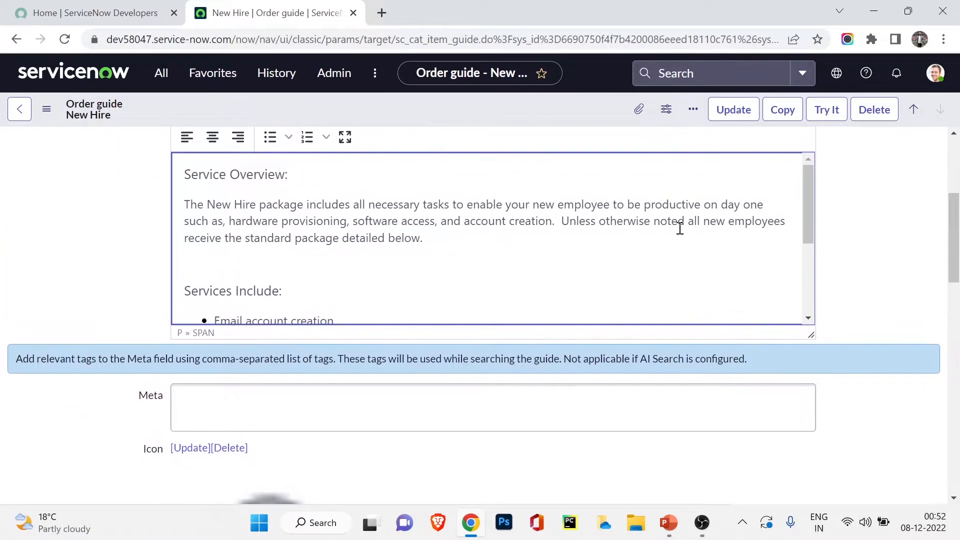
pyautogui.moveTo(805, 198); pyautogui.dragTo(806, 279)
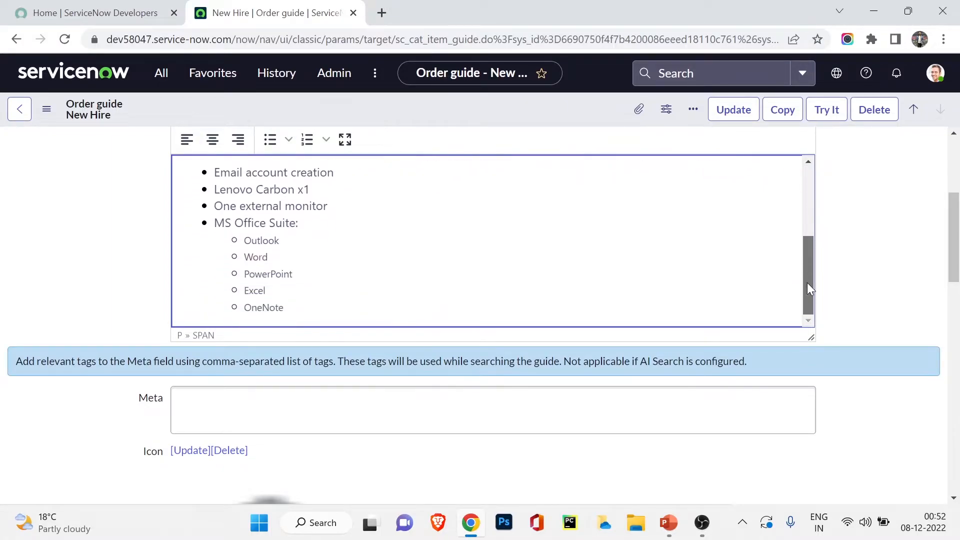
pyautogui.scroll(-8, 115, 255)
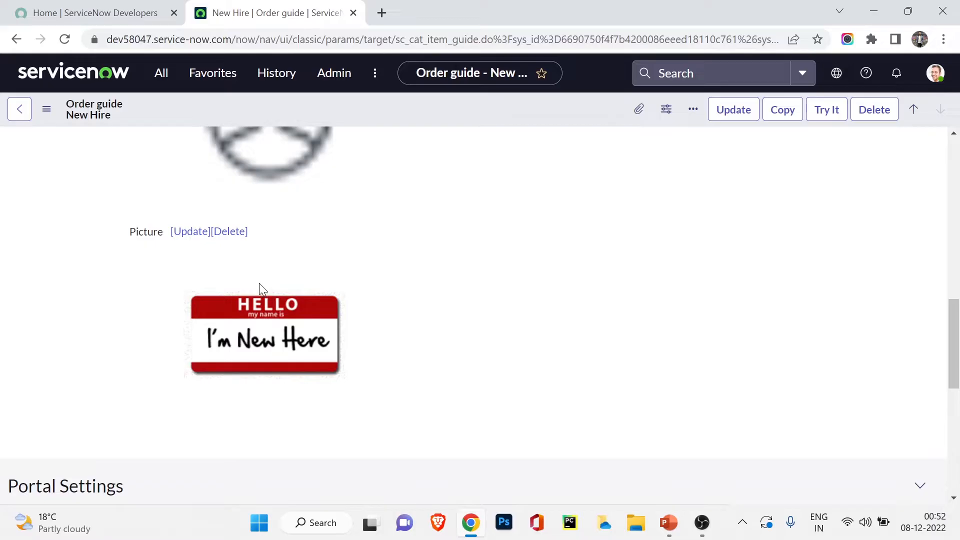
pyautogui.scroll(-5, 150, 283)
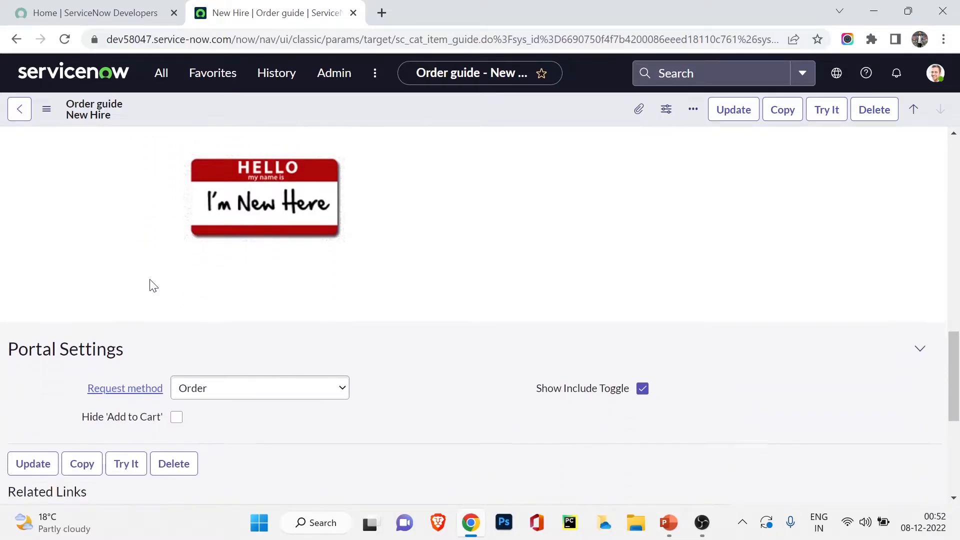
pyautogui.scroll(-3, 150, 287)
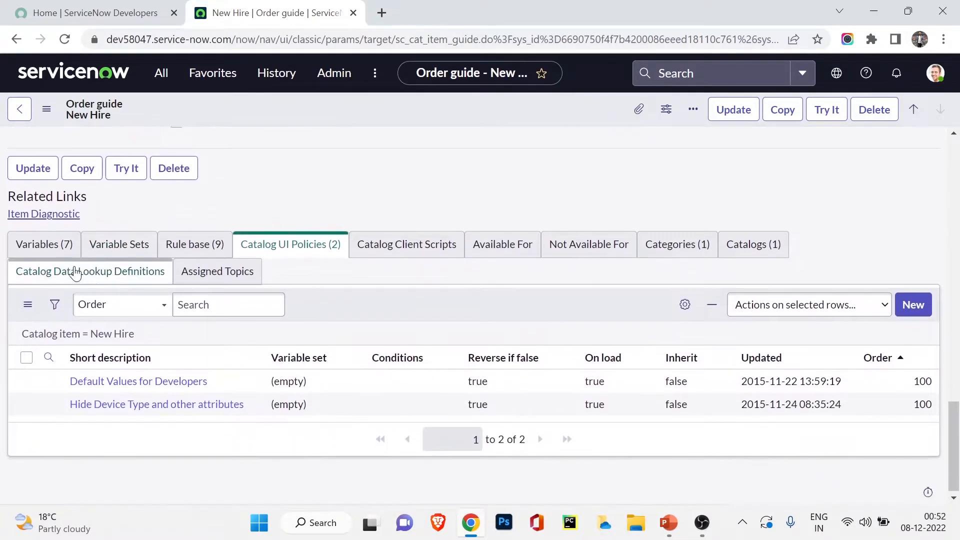
pyautogui.click(47, 242)
pyautogui.scroll(-2, 242, 178)
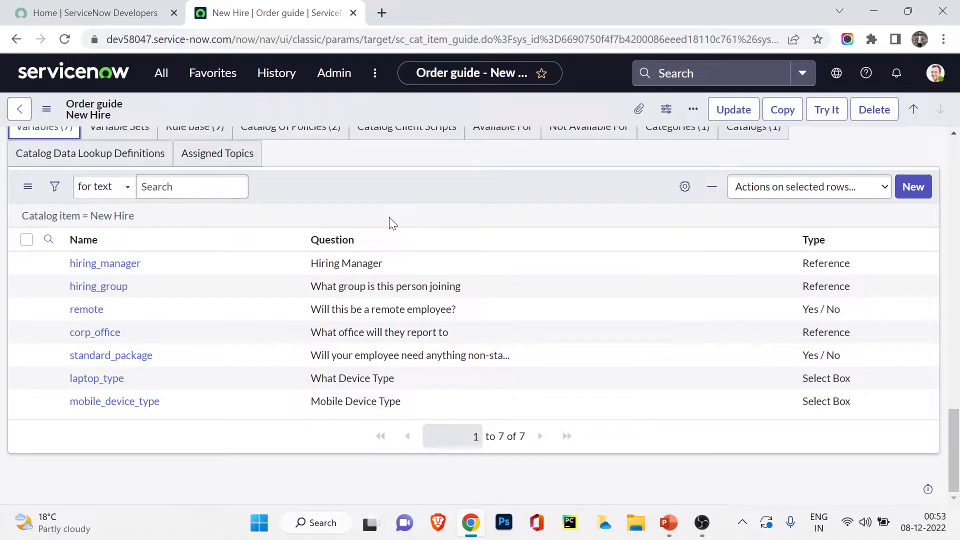
# Step: Show the nine rule-base items and open Standard Laptop in a new tab
pyautogui.scroll(3, 380, 212)
pyautogui.click(172, 284)
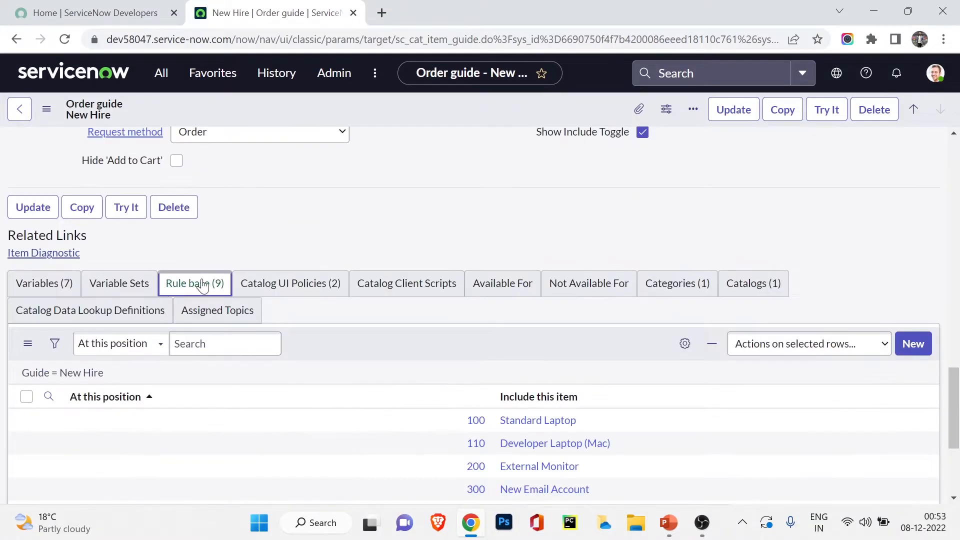
pyautogui.scroll(-4, 420, 205)
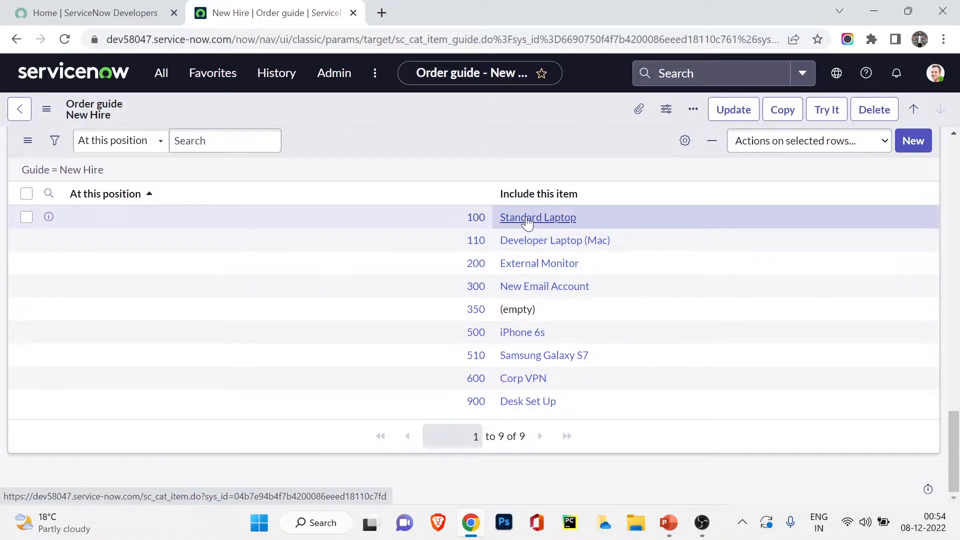
pyautogui.keyDown('ctrl'); pyautogui.click(527, 218); pyautogui.keyUp('ctrl')
# Step: Preview the Standard Laptop catalog item as a requester with Try It in its tab
pyautogui.click(494, 7)
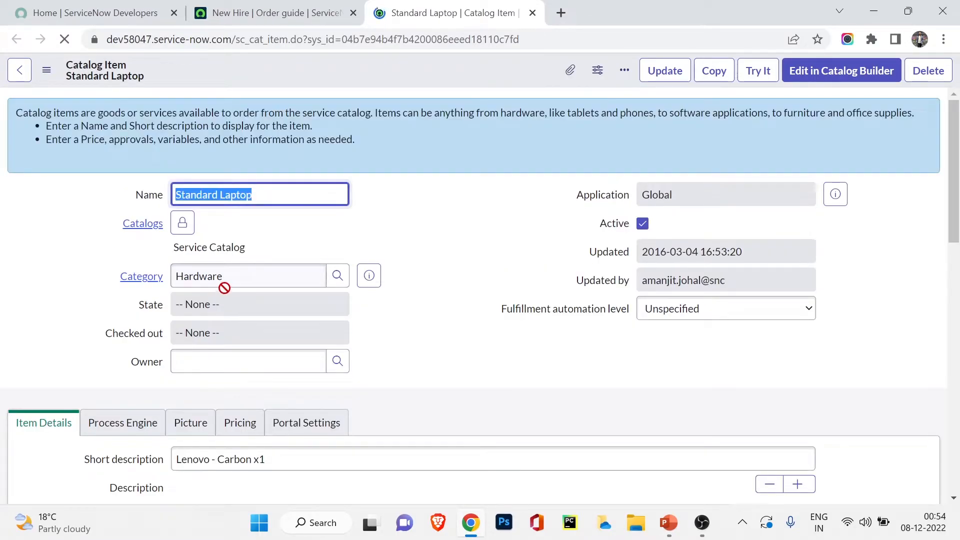
pyautogui.scroll(-9, 225, 273)
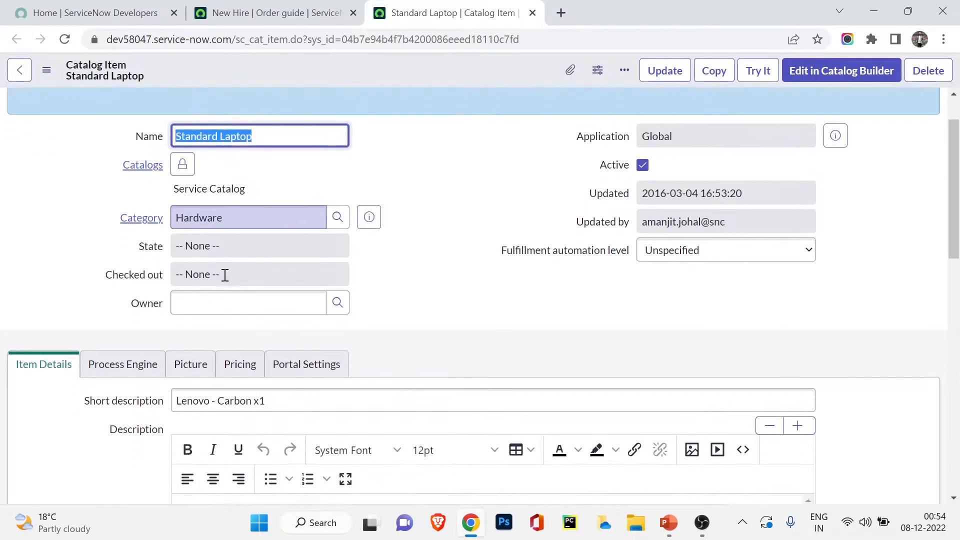
pyautogui.scroll(3, 225, 286)
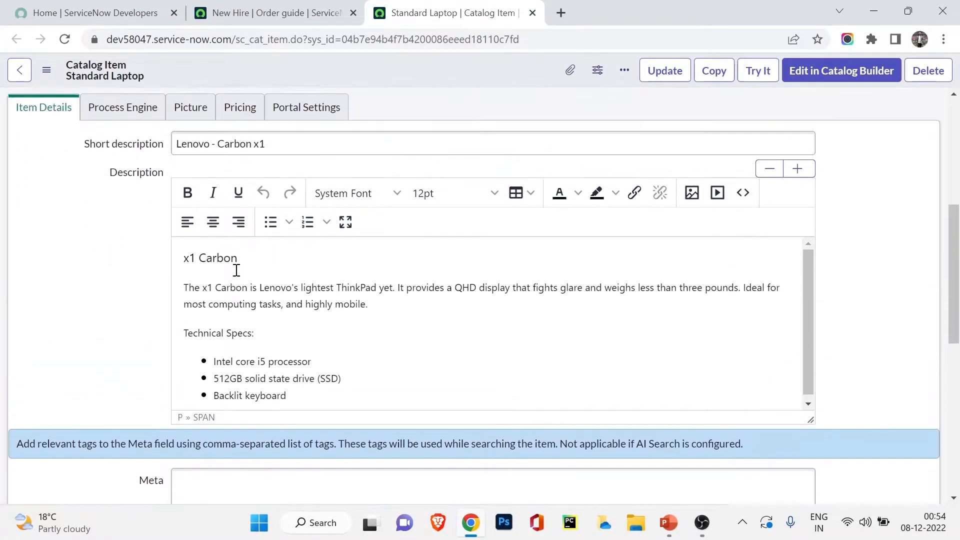
pyautogui.scroll(-1, 225, 286)
pyautogui.scroll(3, 227, 286)
pyautogui.scroll(5, 229, 283)
pyautogui.click(758, 70)
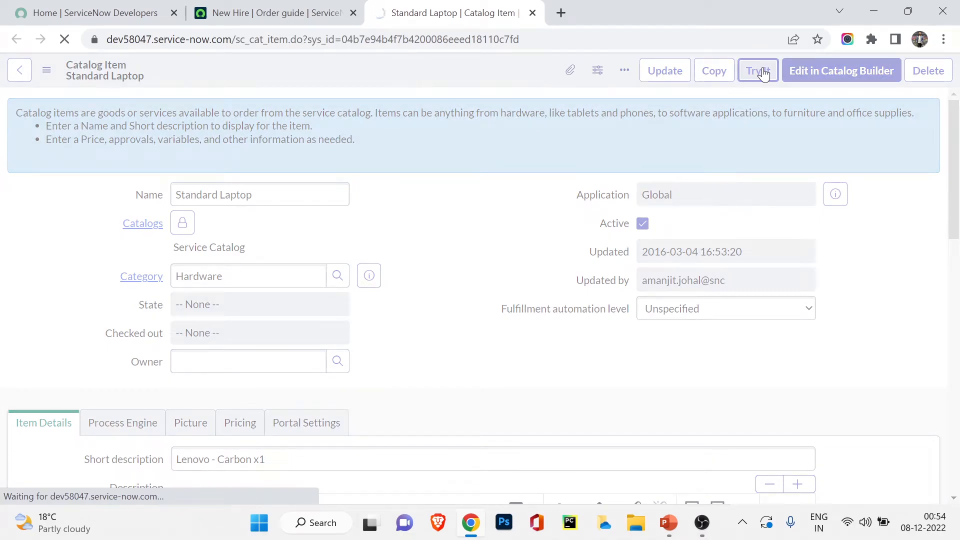
pyautogui.scroll(-1, 164, 331)
pyautogui.scroll(1, 166, 330)
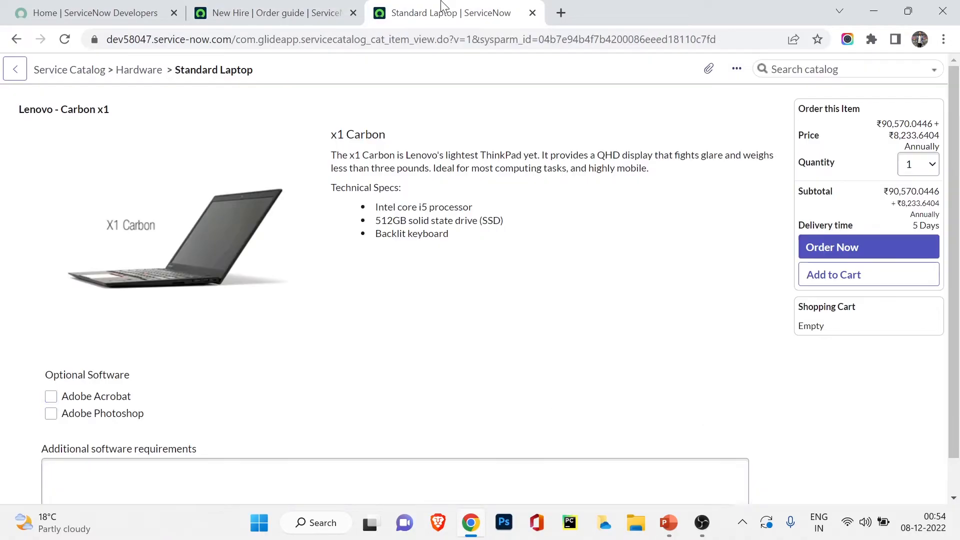
# Step: Back on the New Hire order guide, list its two Catalog UI Policies
pyautogui.click(293, 12)
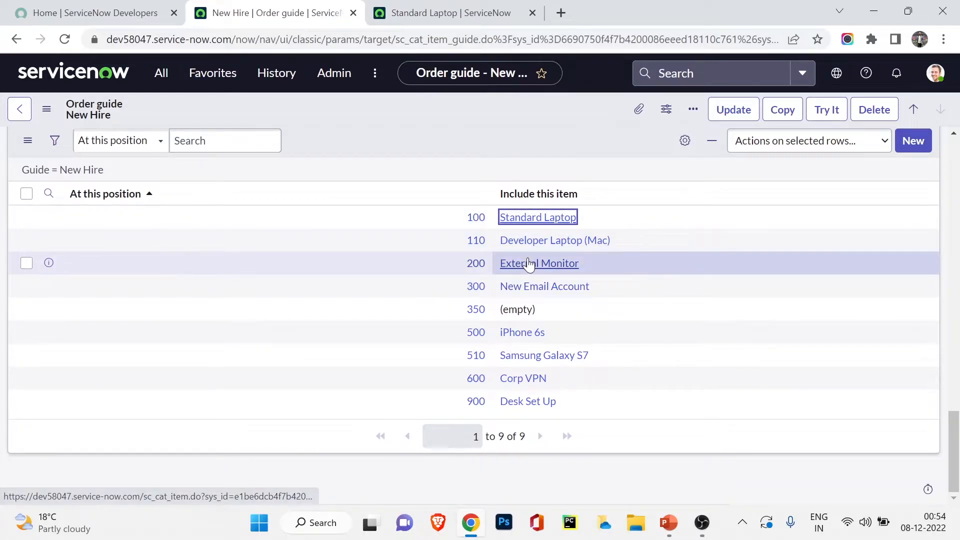
pyautogui.scroll(5, 525, 322)
pyautogui.click(294, 308)
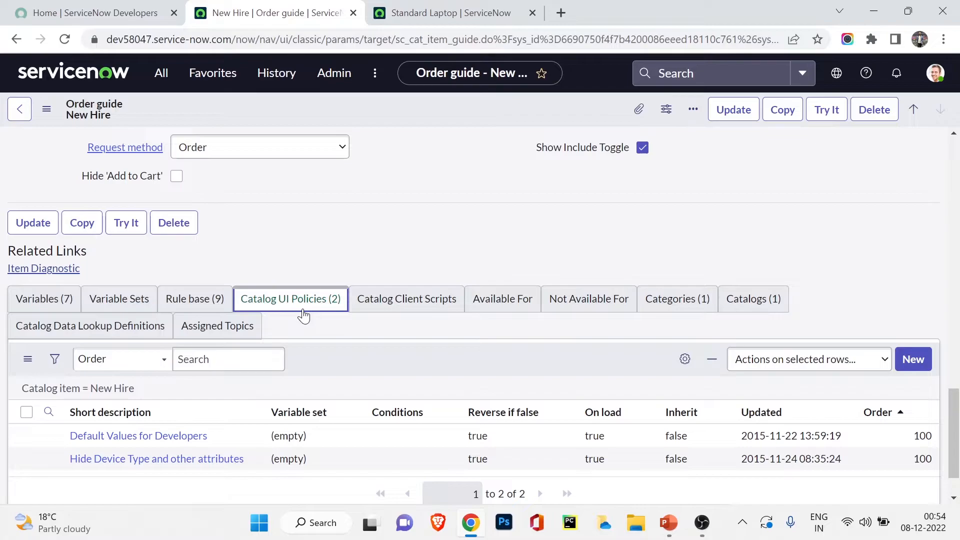
# Step: Open the Hide Device Type and other attributes policy and review its standard_package is No condition
pyautogui.scroll(-1, 304, 319)
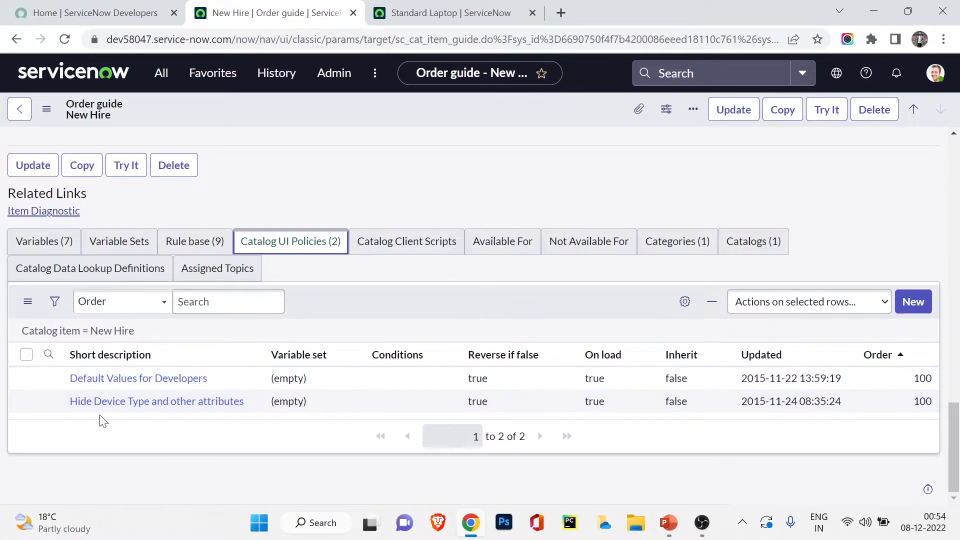
pyautogui.click(133, 403)
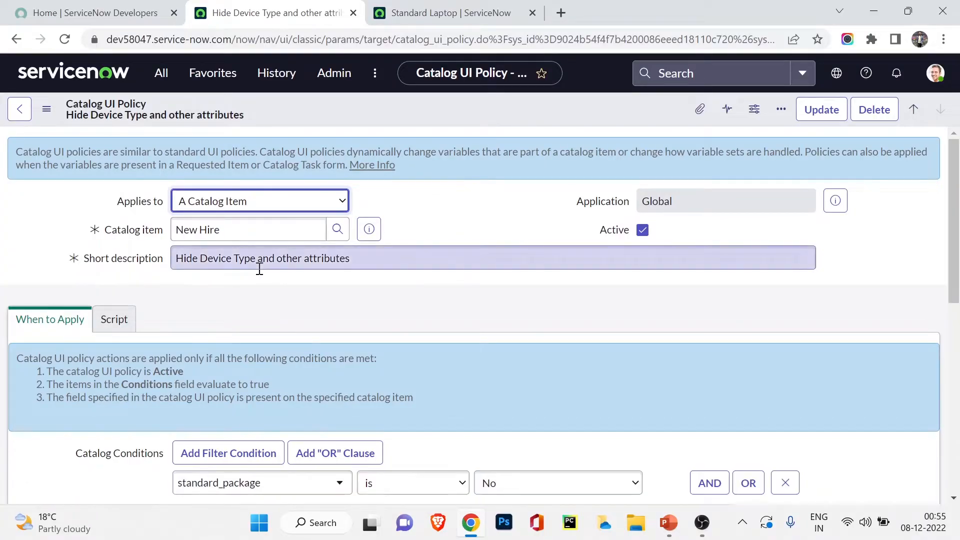
pyautogui.scroll(-4, 257, 307)
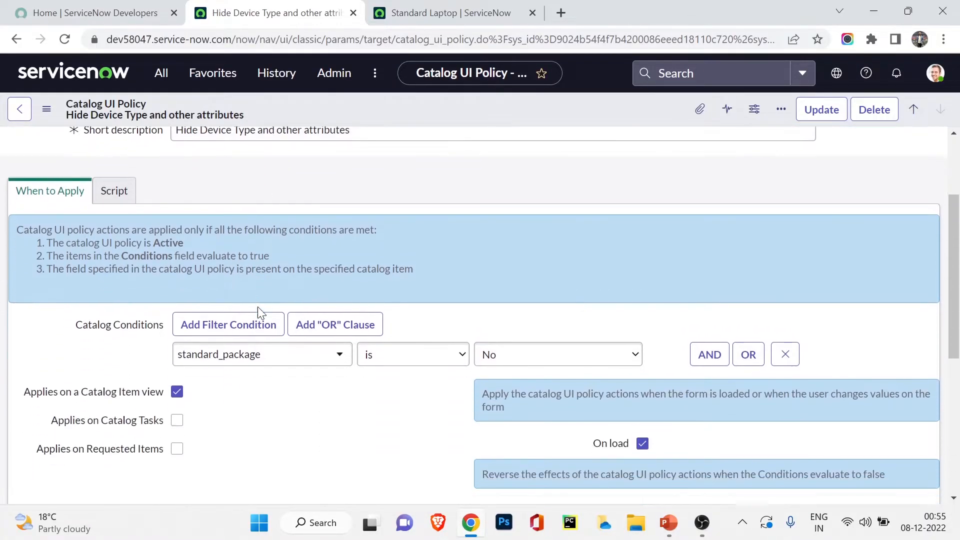
pyautogui.scroll(3, 70, 260)
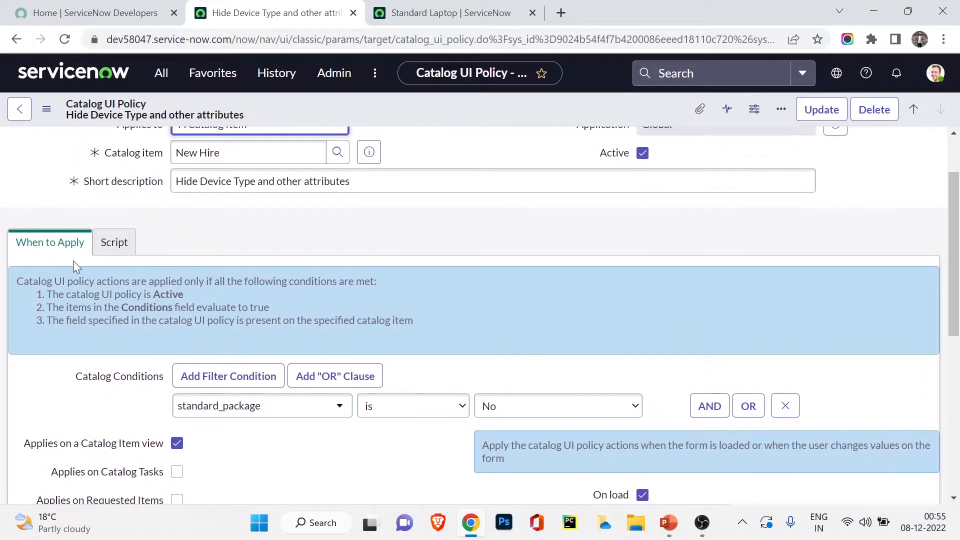
pyautogui.scroll(-3, 73, 260)
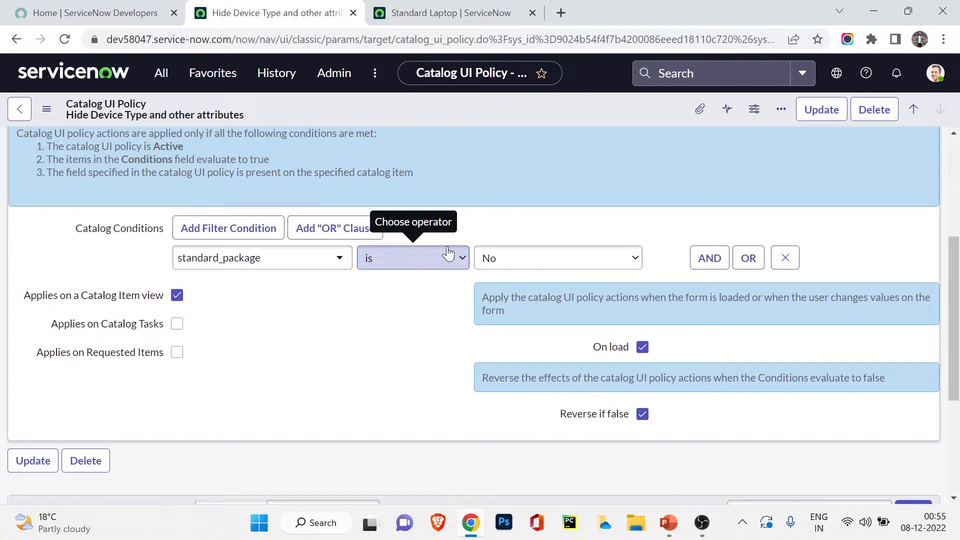
# Step: Compare the Hide Device Type policy against the Standard Laptop preview
pyautogui.click(407, 14)
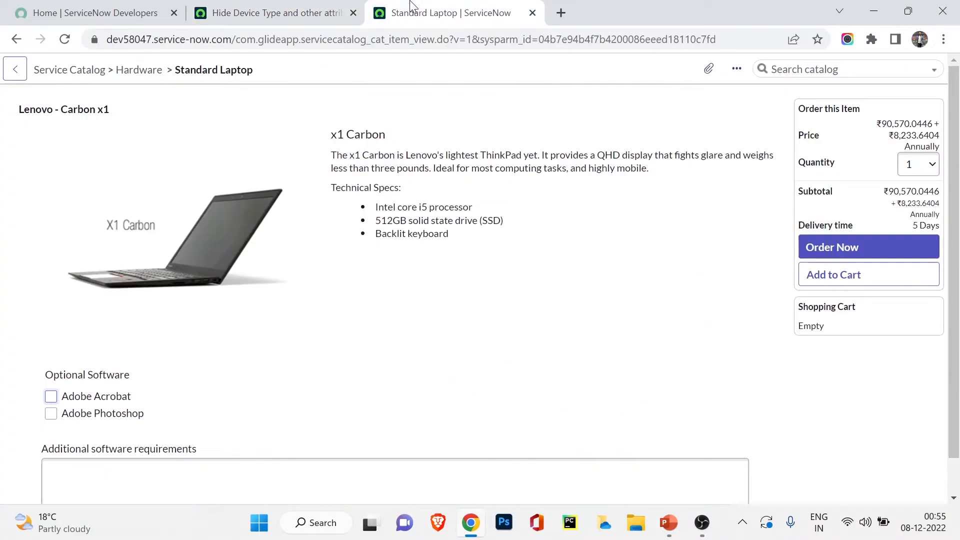
pyautogui.click(340, 8)
pyautogui.click(477, 10)
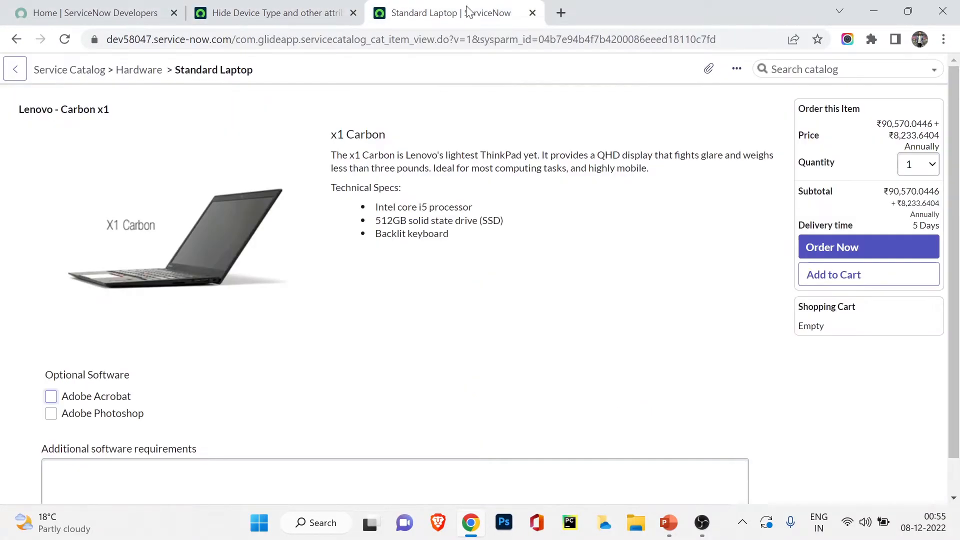
pyautogui.click(288, 7)
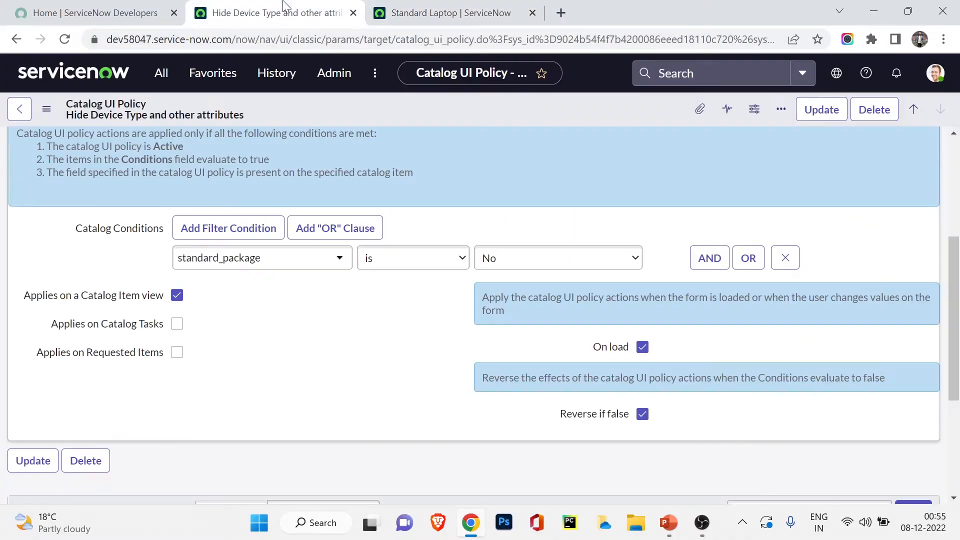
pyautogui.click(172, 79)
# Step: Open the Order Guides list in a new tab and open the New Hire order guide
pyautogui.middleClick(141, 217)
pyautogui.moveTo(583, 7); pyautogui.dragTo(420, 15)
pyautogui.click(85, 247)
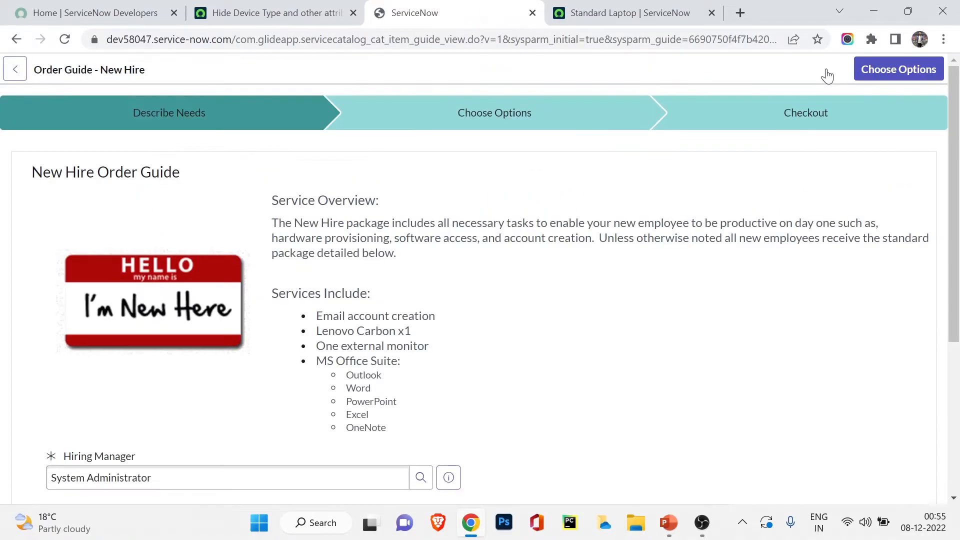
pyautogui.scroll(-5, 354, 272)
# Step: Compare the New Hire form with the policy's actions hiding laptop_type and mobile_device_type
pyautogui.hotkey('ctrl', 'shift', 'Tab')
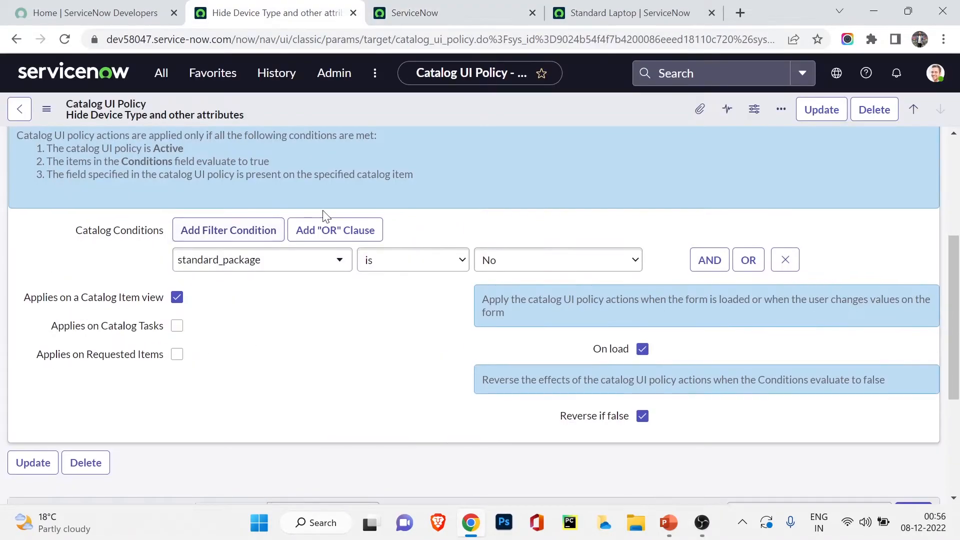
pyautogui.click(437, 7)
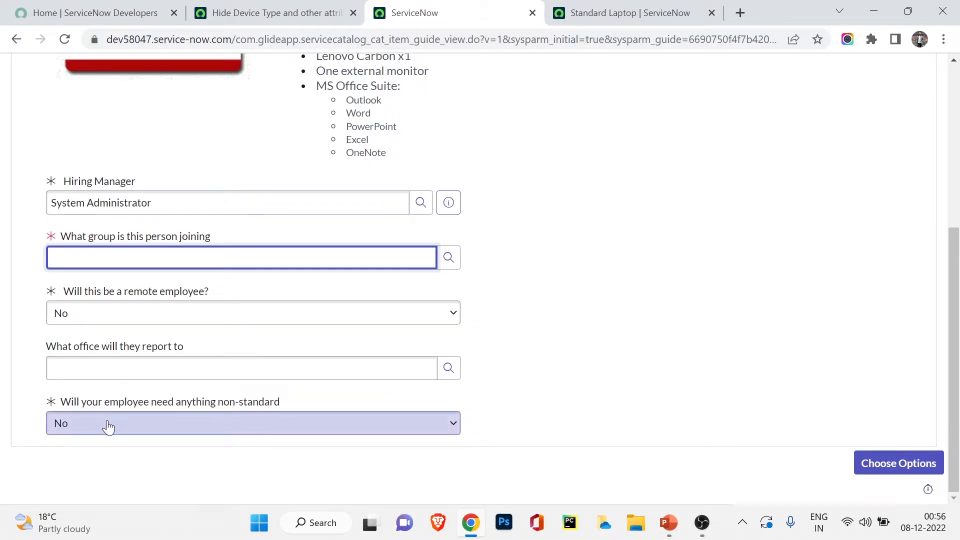
pyautogui.click(280, 12)
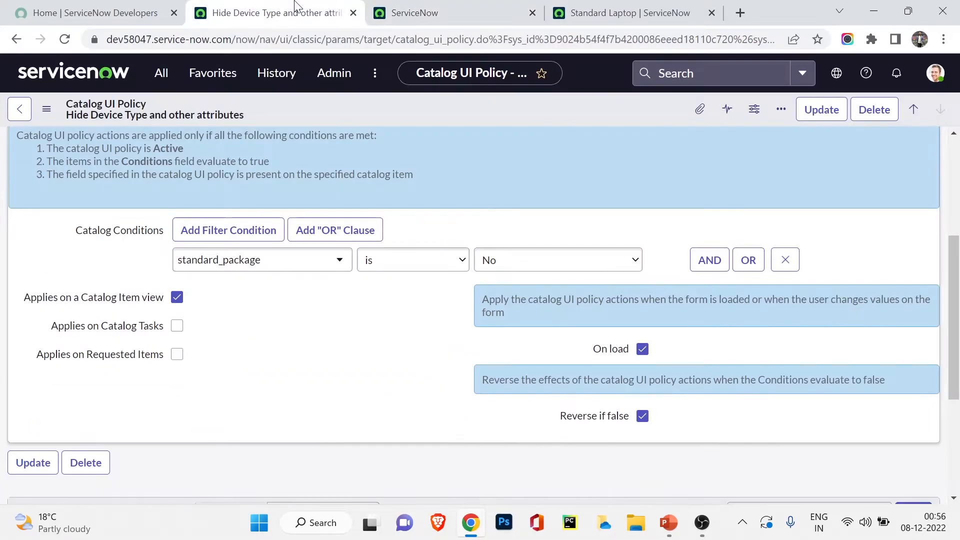
pyautogui.click(400, 13)
pyautogui.click(257, 15)
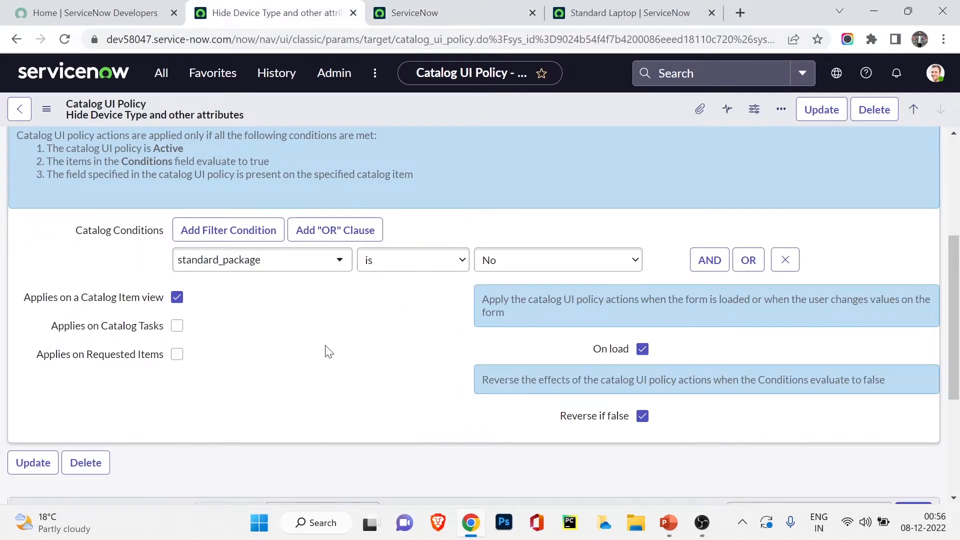
pyautogui.scroll(-4, 376, 348)
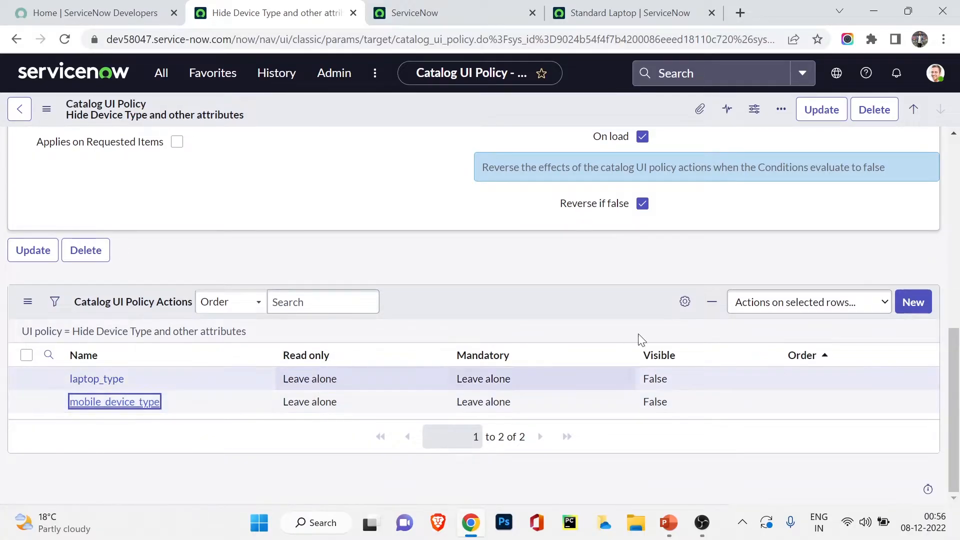
# Step: Answer Yes to needing anything non-standard and check the device-type fields appear, per the policy
pyautogui.click(421, 11)
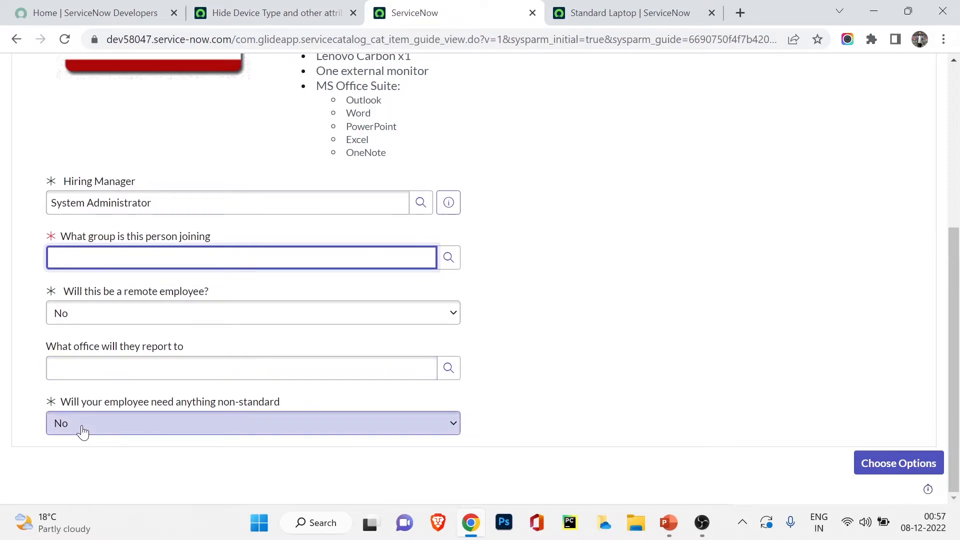
pyautogui.click(83, 432)
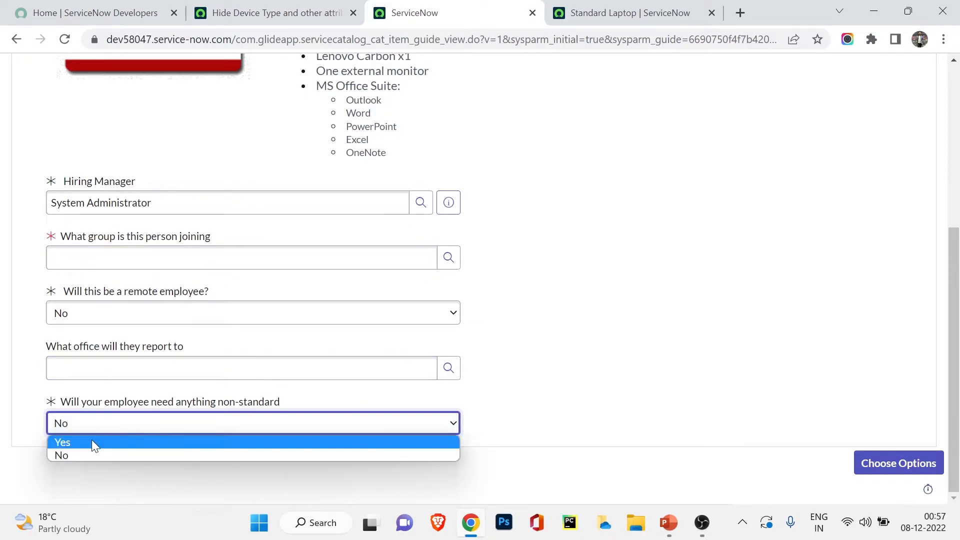
pyautogui.click(91, 444)
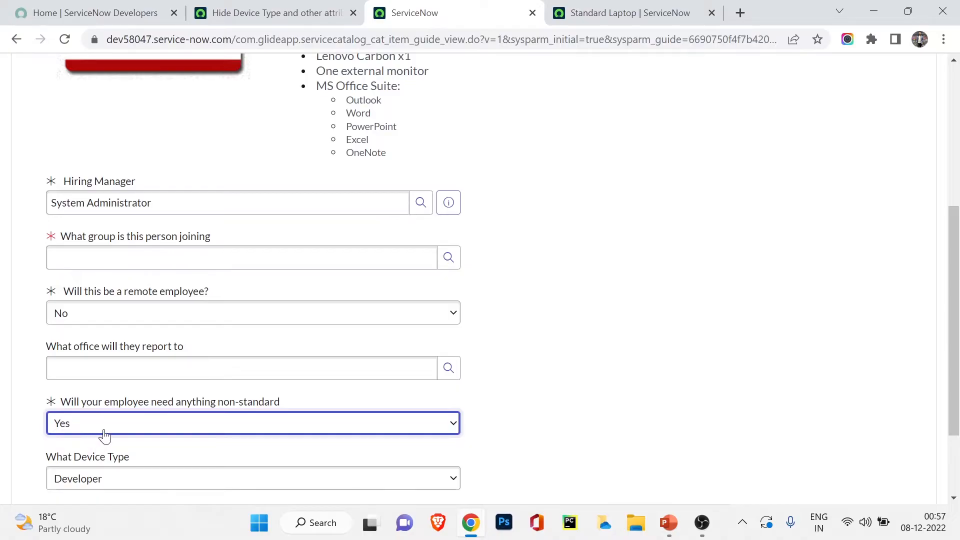
pyautogui.scroll(-3, 92, 443)
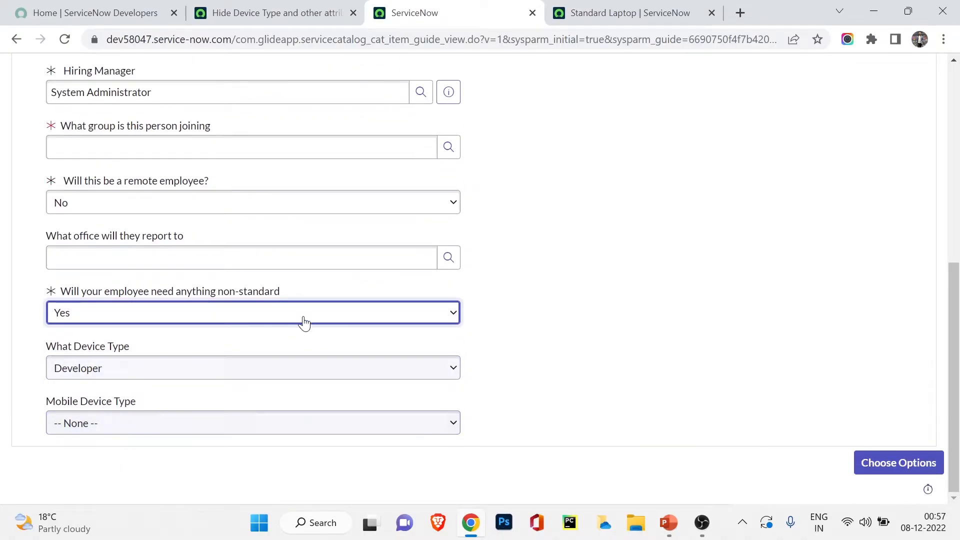
pyautogui.click(260, 11)
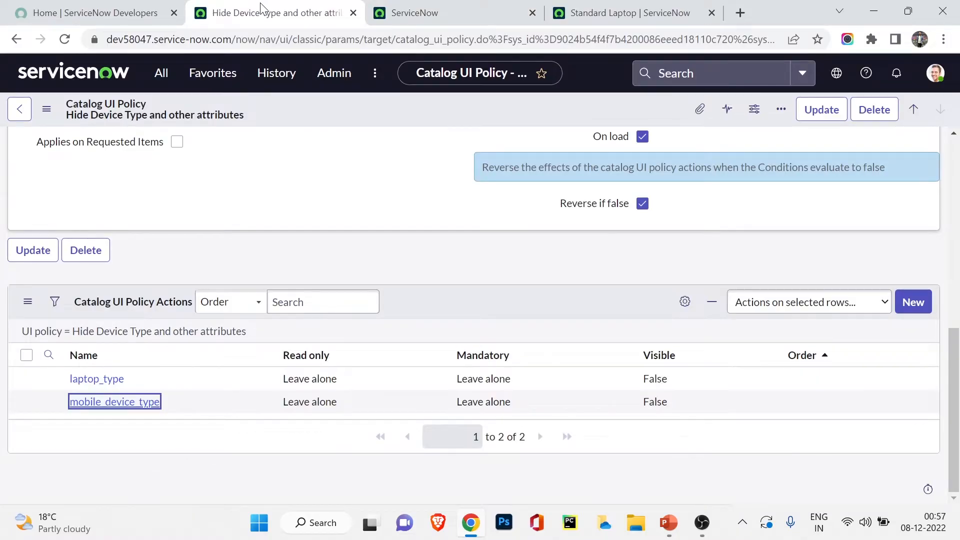
pyautogui.click(403, 10)
pyautogui.click(254, 5)
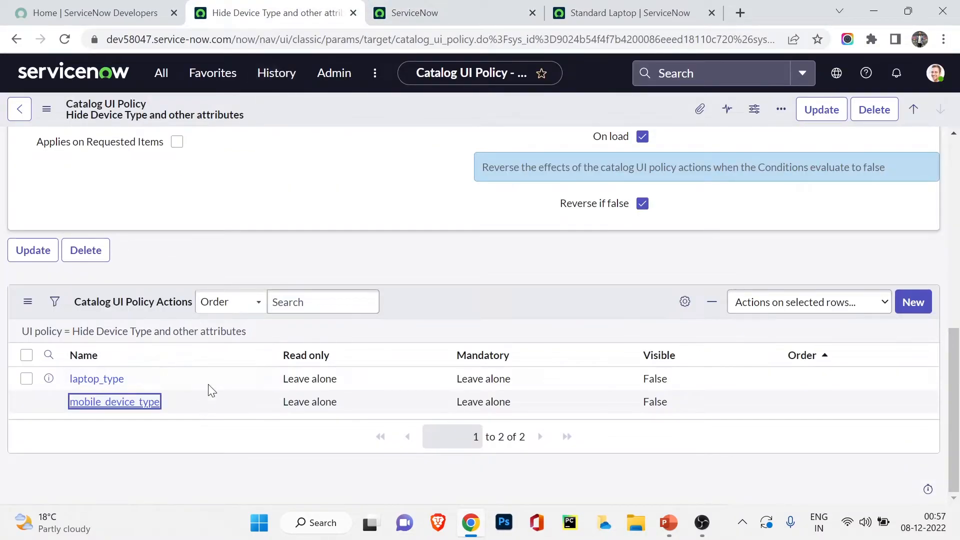
pyautogui.scroll(5, 220, 400)
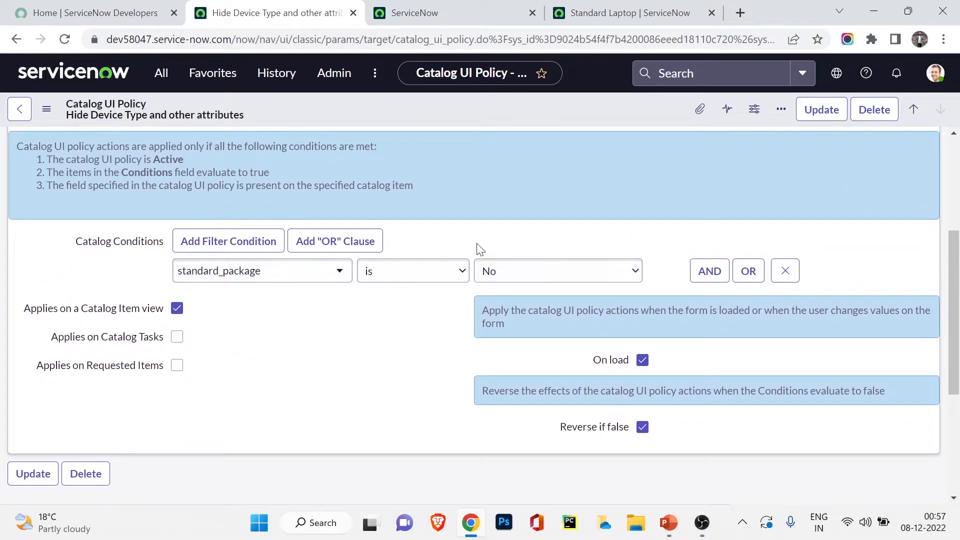
# Step: Switch the non-standard answer to No so the device-type fields hide again
pyautogui.click(410, 12)
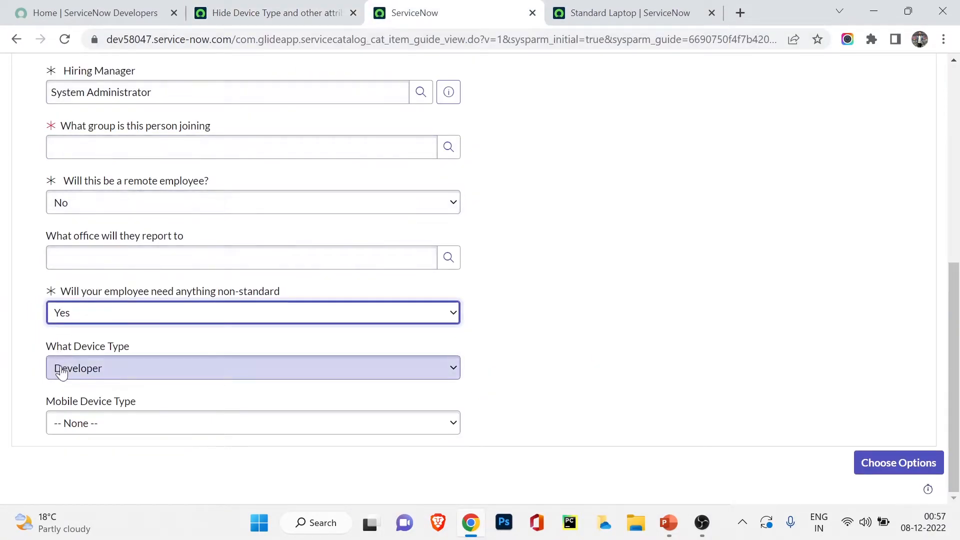
pyautogui.click(81, 312)
pyautogui.click(80, 345)
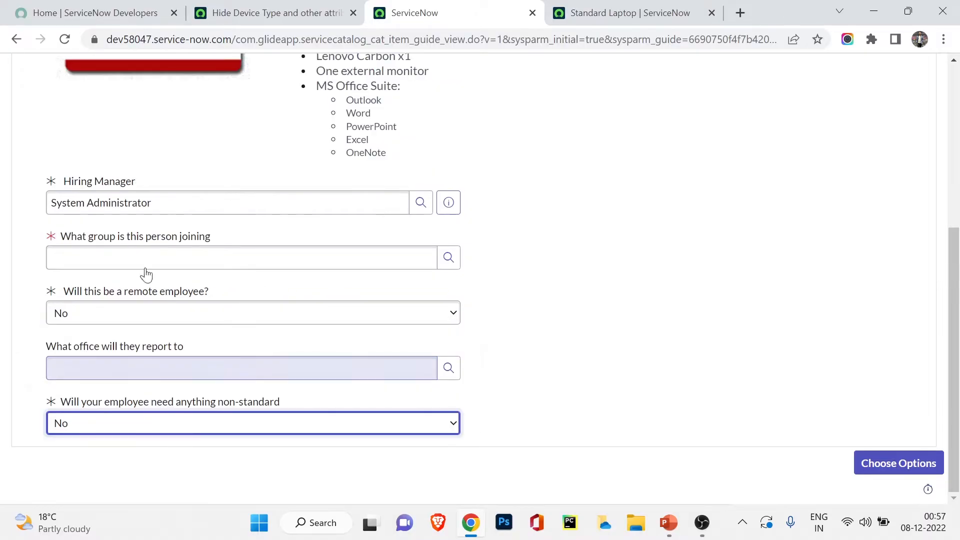
pyautogui.click(361, 6)
pyautogui.scroll(-2, 407, 353)
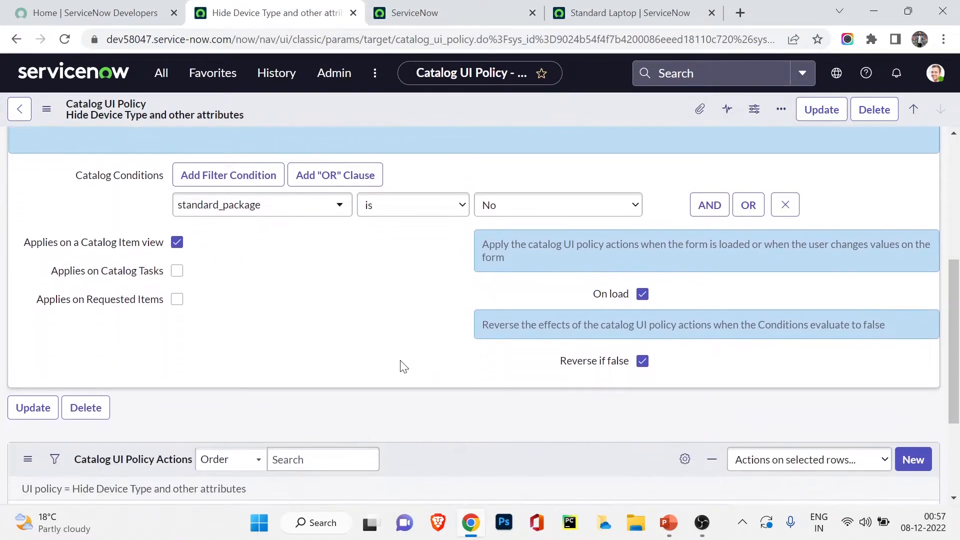
pyautogui.scroll(-3, 341, 434)
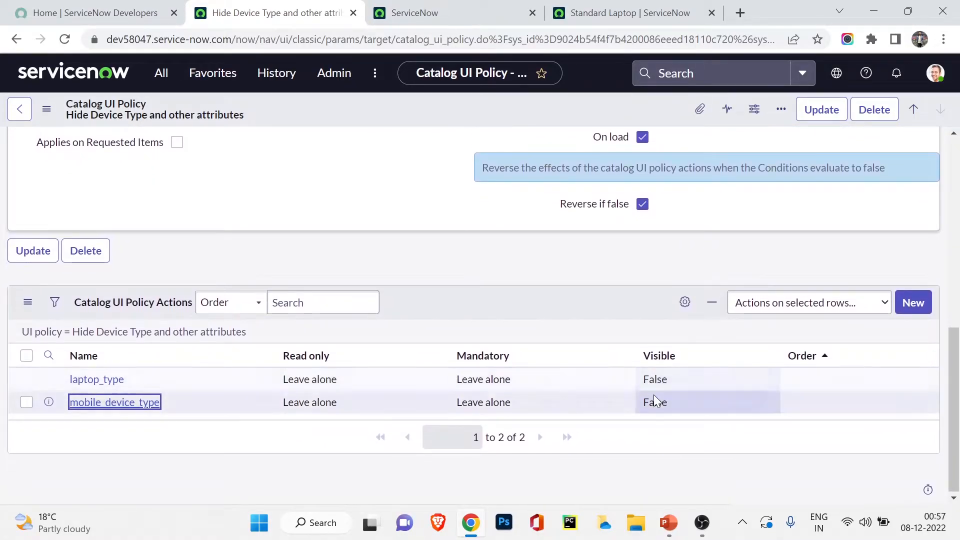
# Step: Recheck the form against the policy, then go back to the New Hire order guide record
pyautogui.click(473, 7)
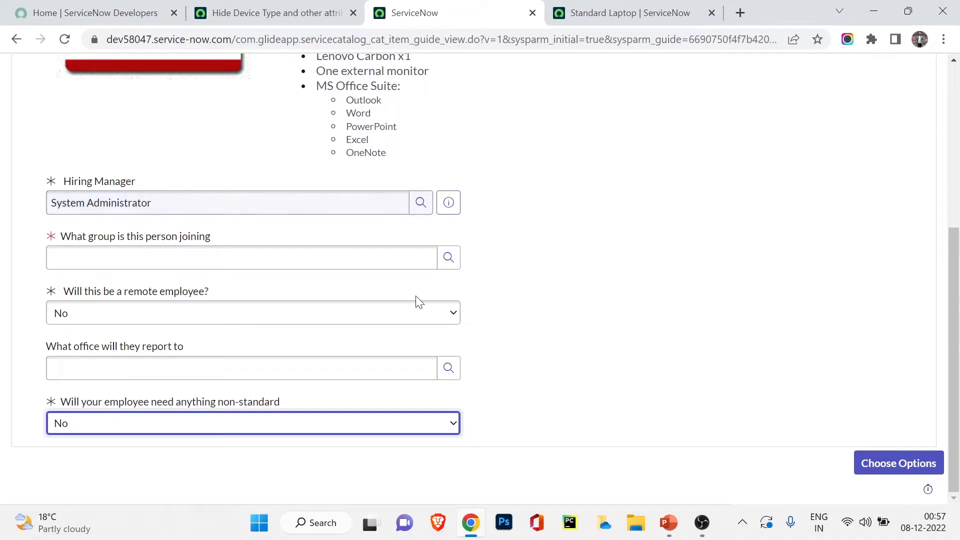
pyautogui.scroll(5, 420, 302)
pyautogui.click(275, 12)
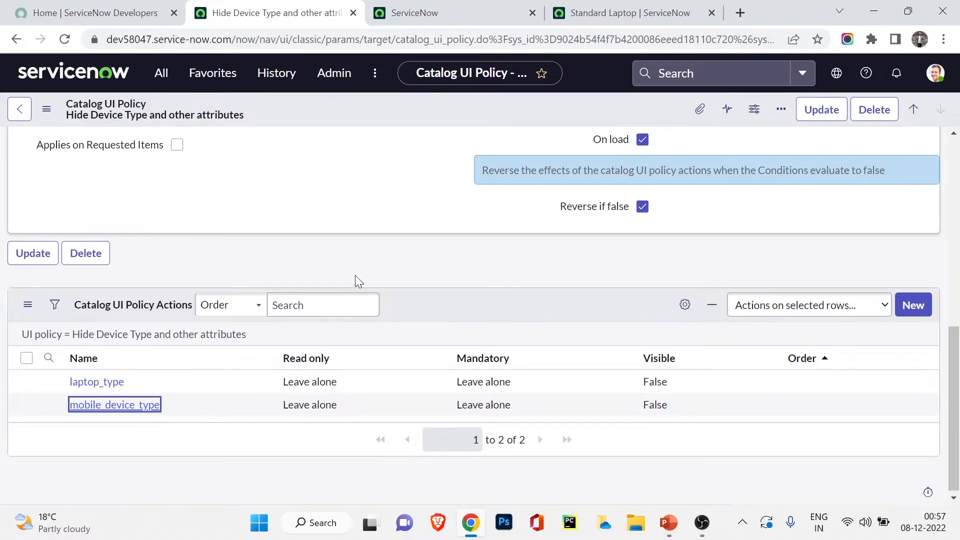
pyautogui.scroll(10, 355, 275)
pyautogui.click(18, 39)
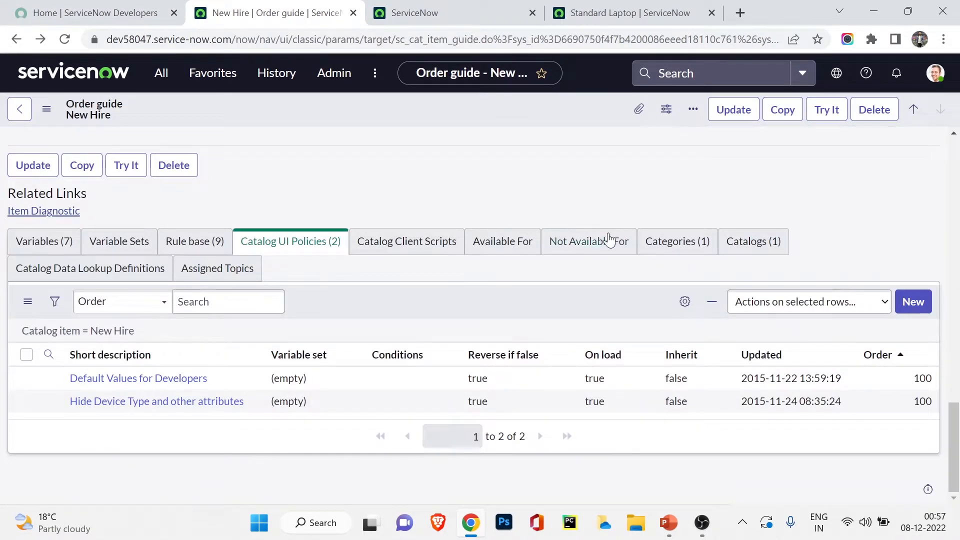
# Step: Show New Hire's Can We Help You? category and Service Catalog, then advance the Record Producer slide
pyautogui.click(668, 242)
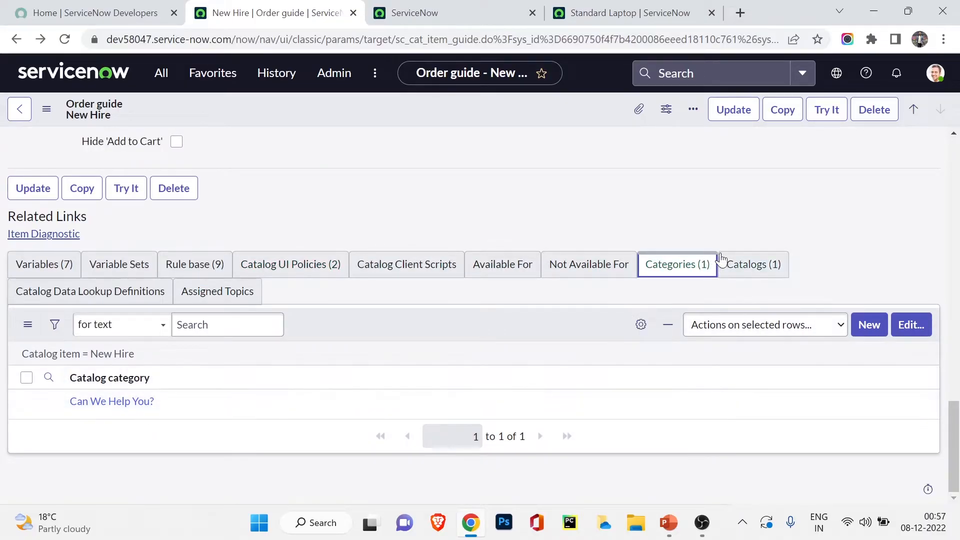
pyautogui.click(737, 263)
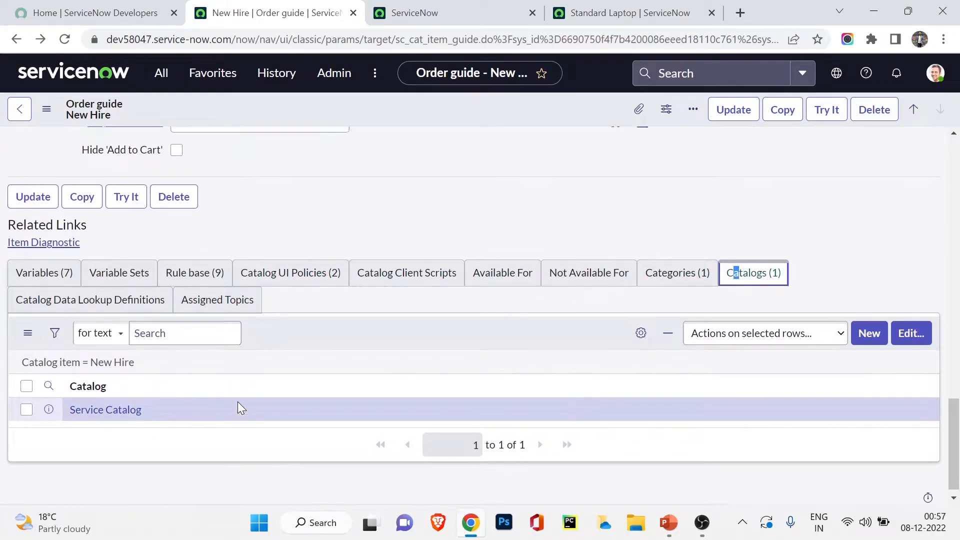
pyautogui.scroll(15, 238, 402)
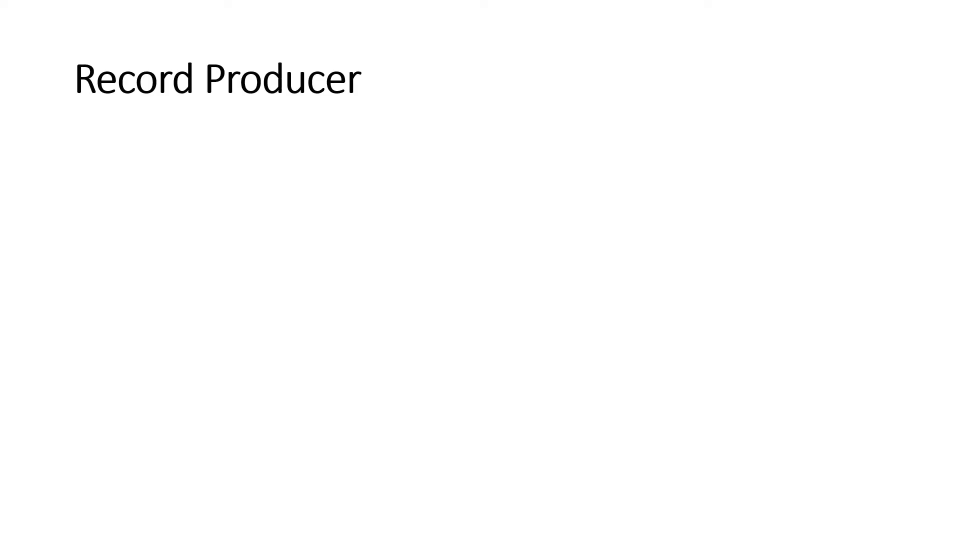
pyautogui.press('Right')
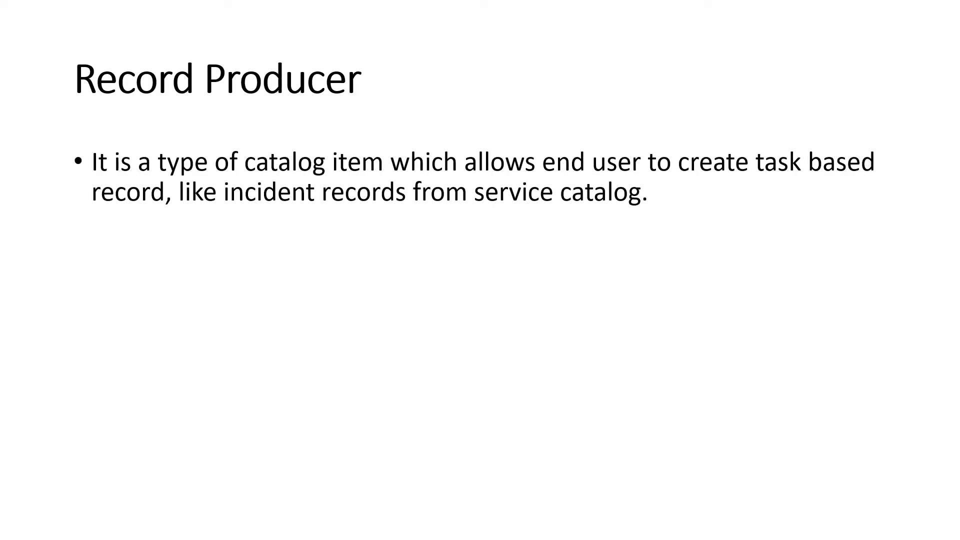
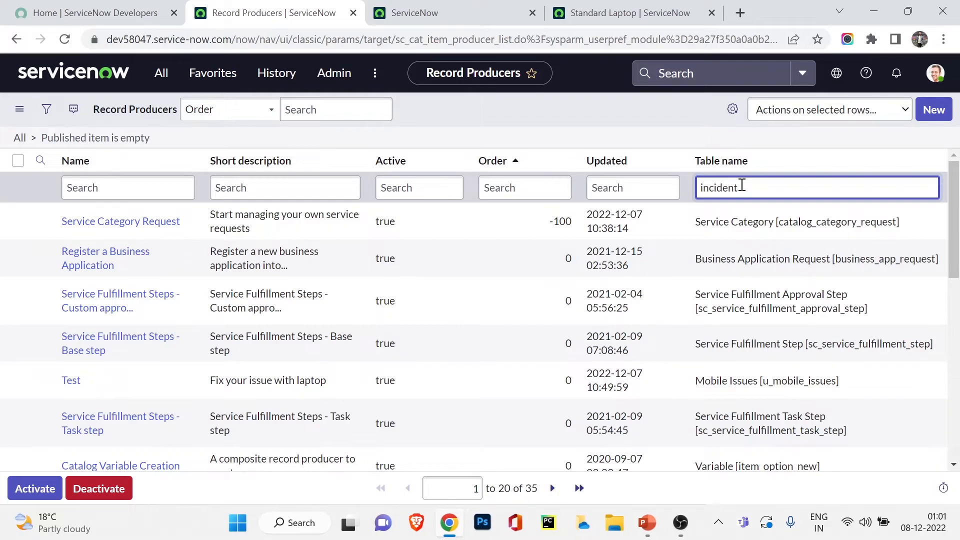
# Step: Apply the incident table filter (6 producers), open Create Incident in a new tab, and close the order guide tab
pyautogui.press('Return')
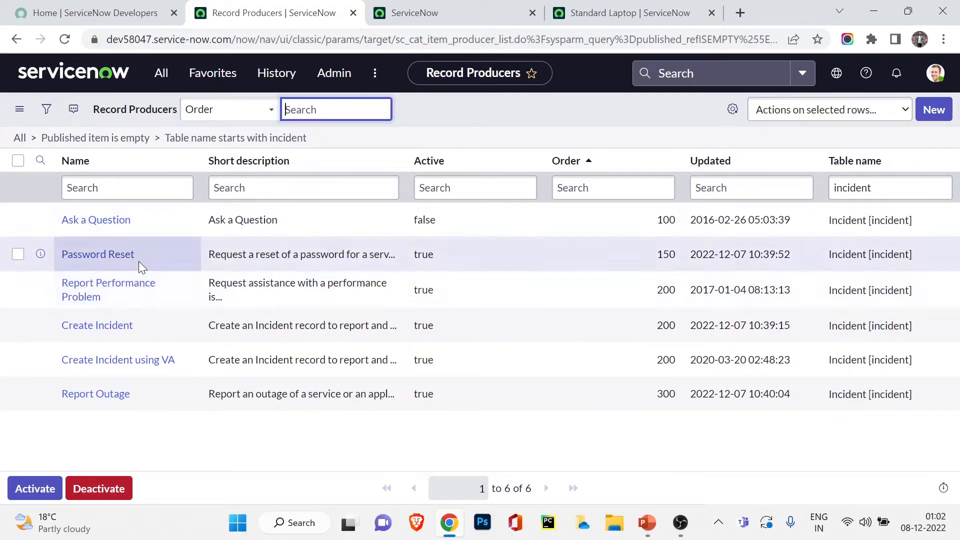
pyautogui.middleClick(120, 328)
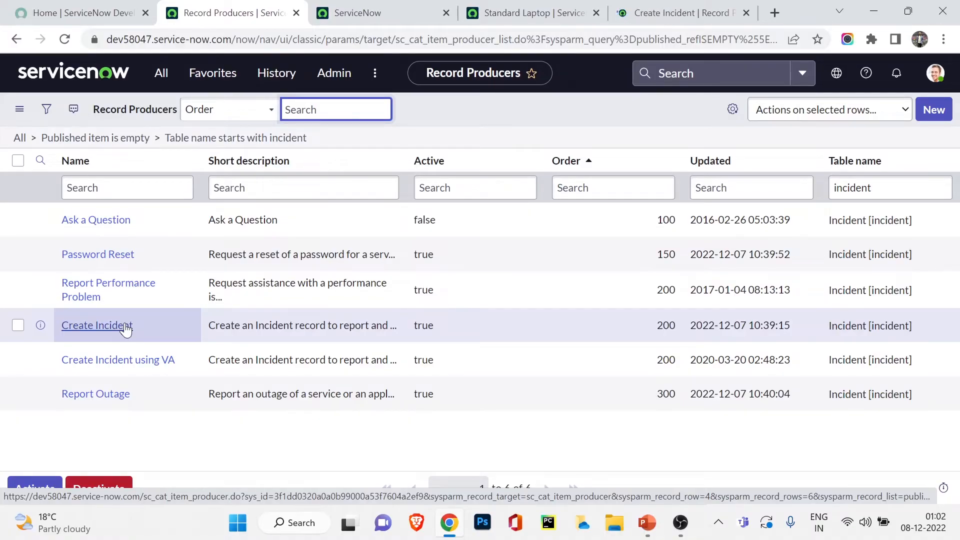
pyautogui.click(366, 11)
pyautogui.click(252, 7)
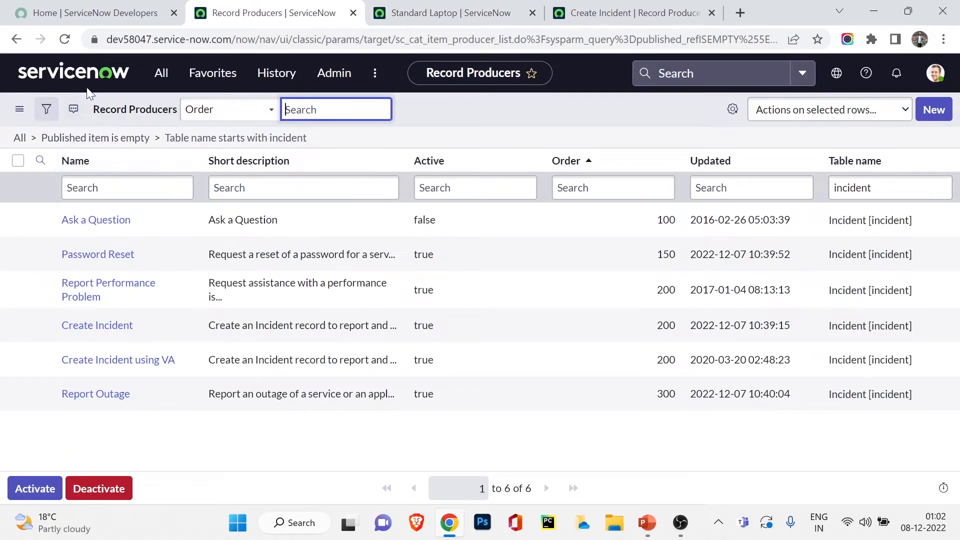
# Step: Filter the All menu for 'service cat' and go to Service Catalog > Can We Help You? > Create Incident
pyautogui.click(122, 74)
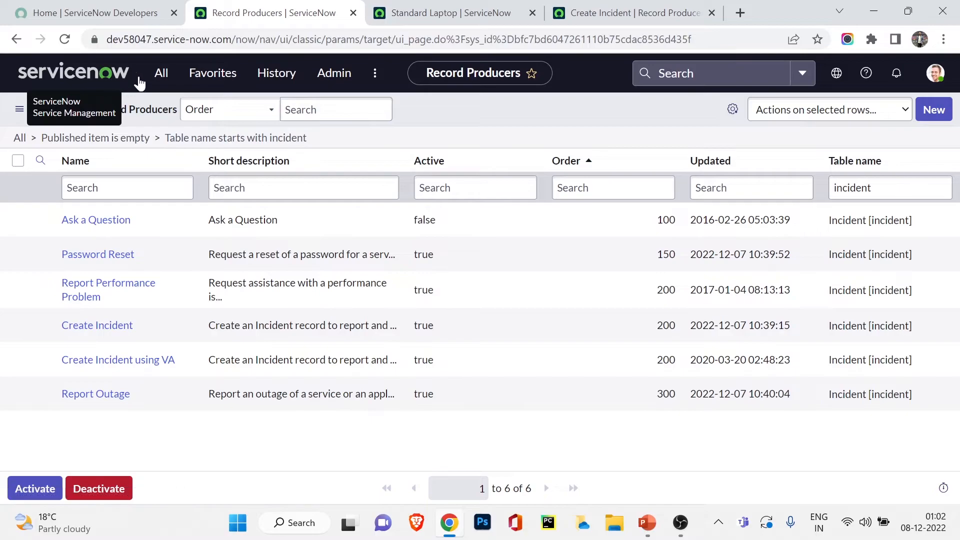
pyautogui.click(161, 75)
pyautogui.tripleClick(161, 107)
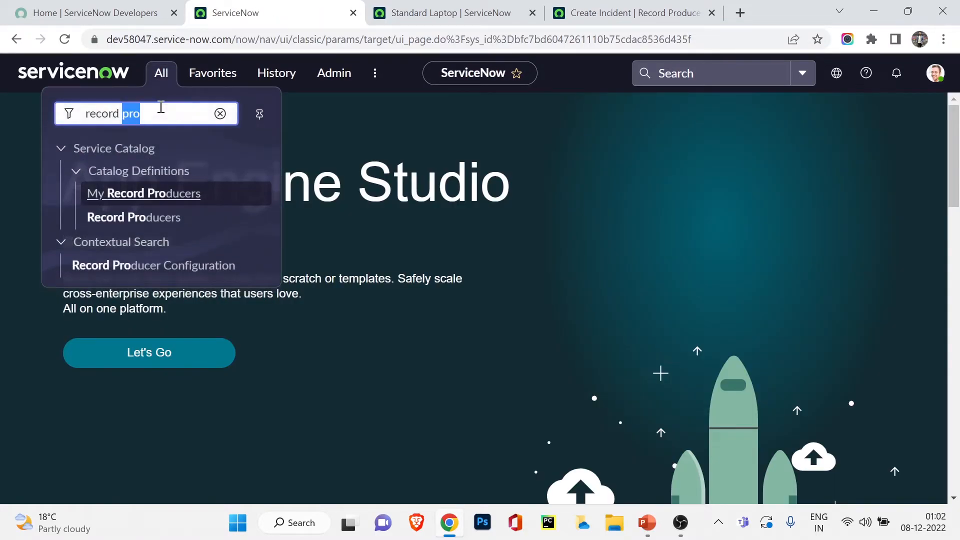
pyautogui.write('ser')
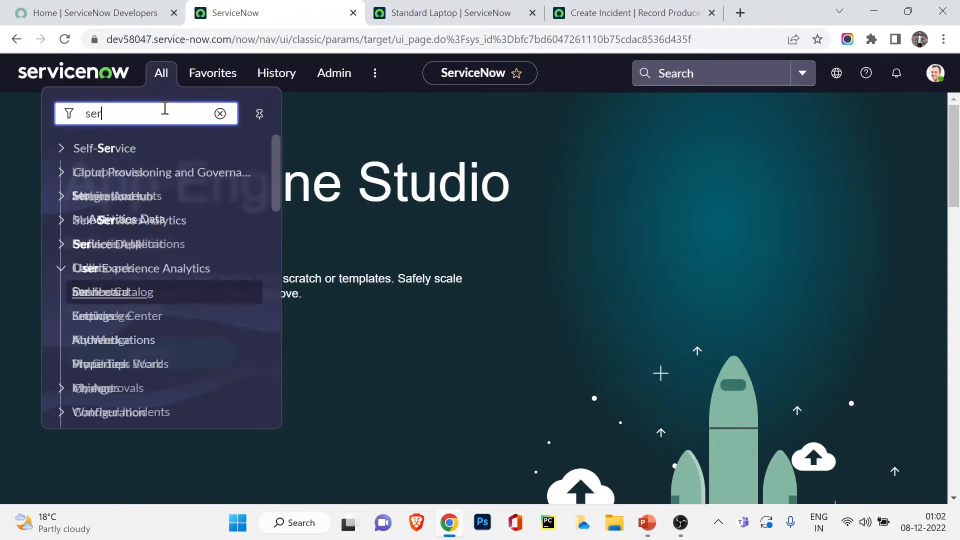
pyautogui.write('vice cat')
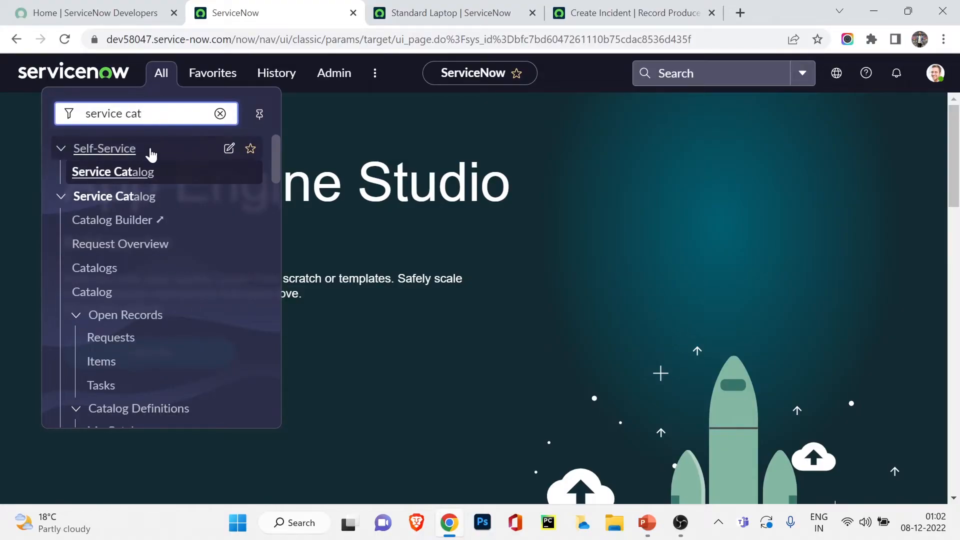
pyautogui.click(133, 172)
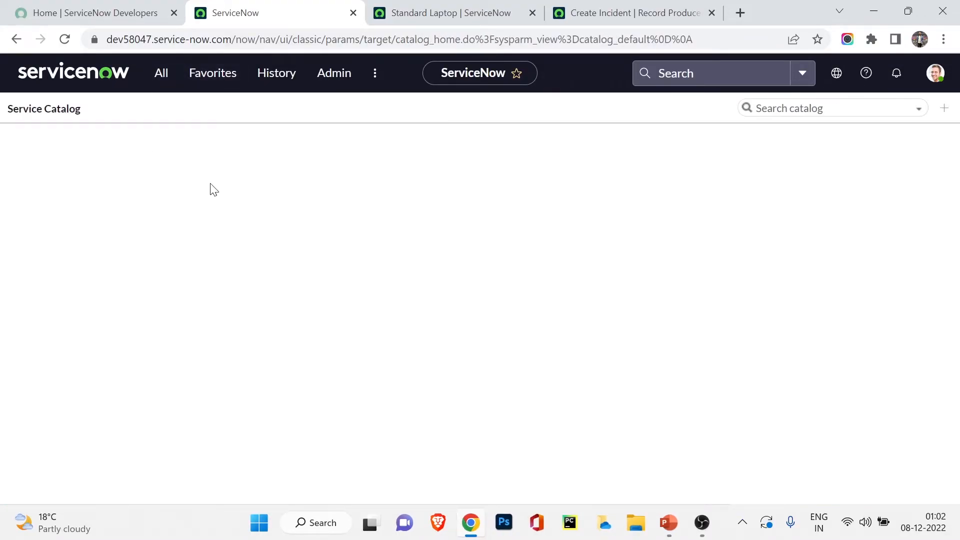
pyautogui.click(111, 269)
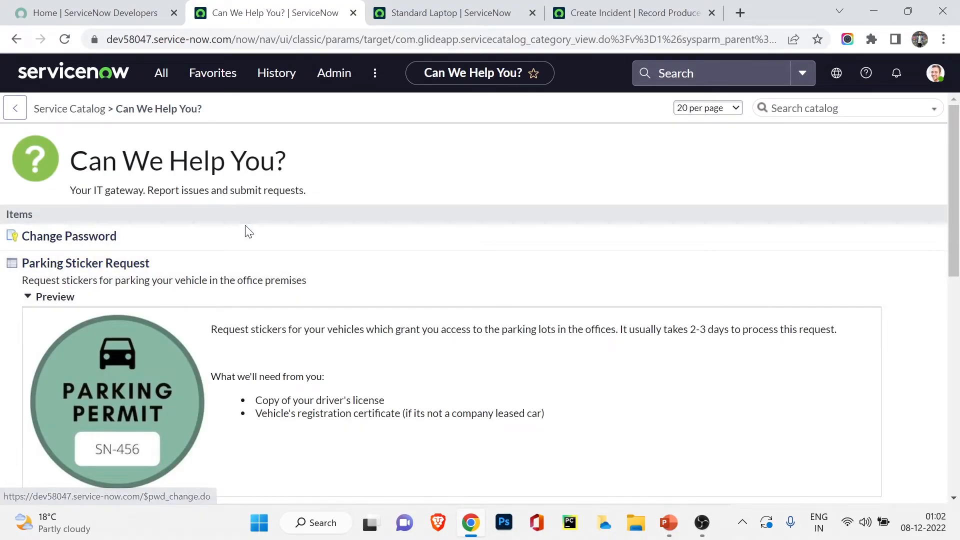
pyautogui.scroll(-5, 246, 235)
pyautogui.scroll(-3, 249, 239)
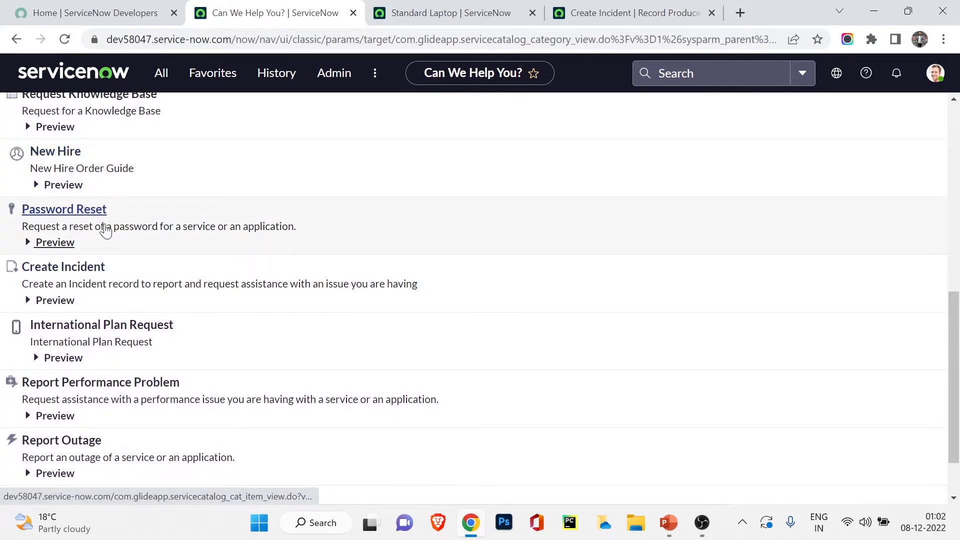
pyautogui.click(54, 269)
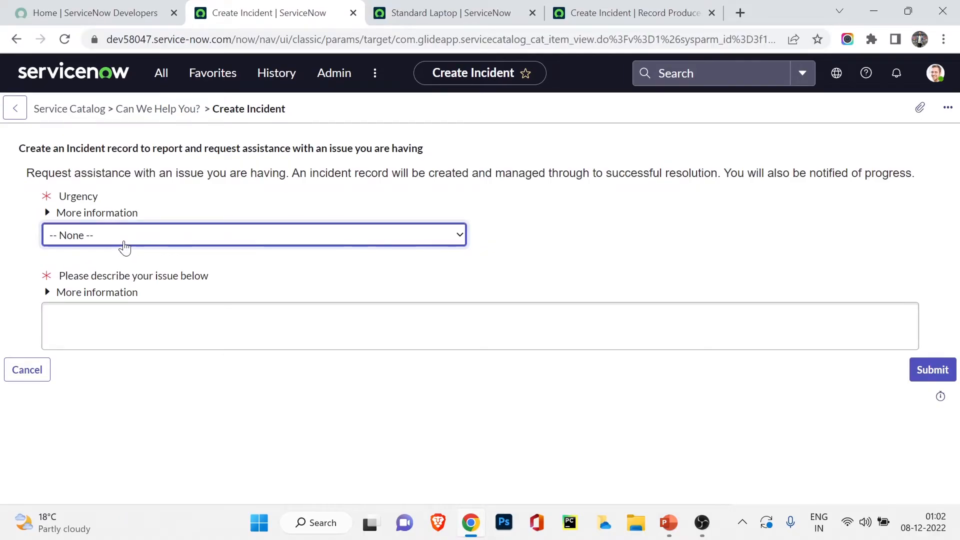
# Step: Set Urgency to '3 - Low' and enter 'Issue with my Outlook' as the issue description
pyautogui.click(222, 311)
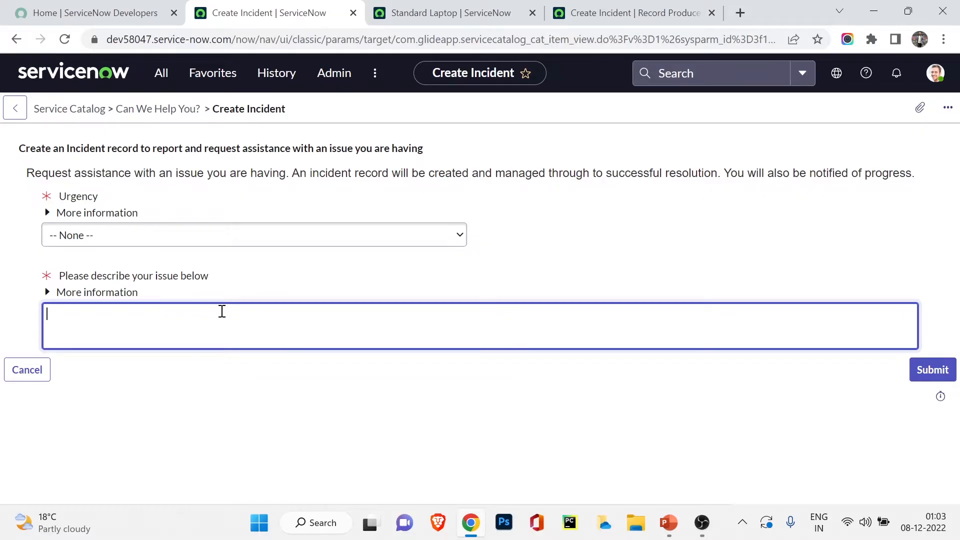
pyautogui.click(273, 239)
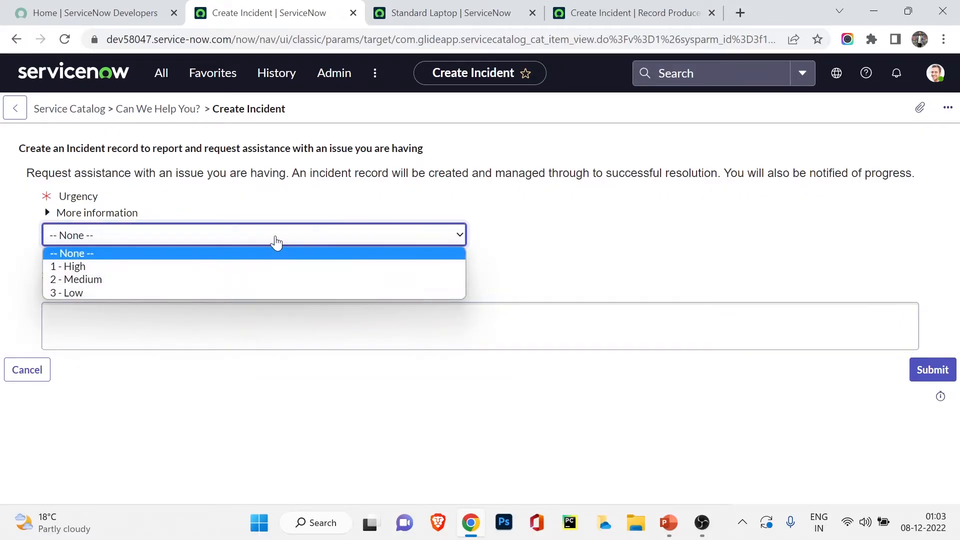
pyautogui.click(241, 293)
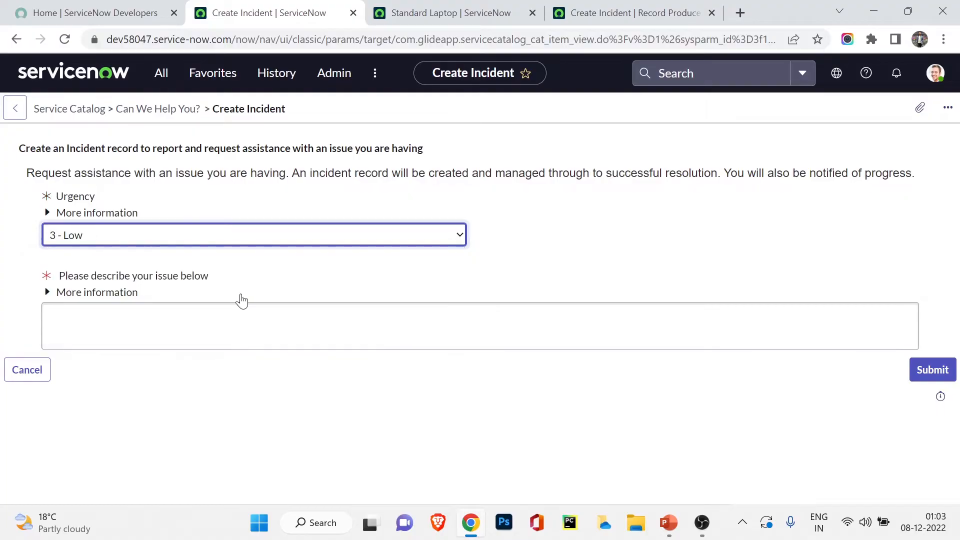
pyautogui.click(247, 314)
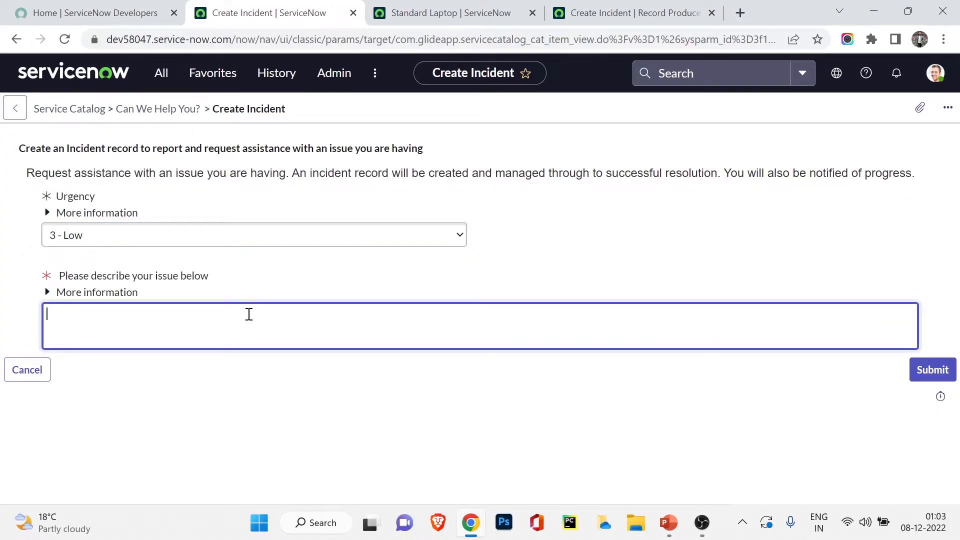
pyautogui.write('Issue with my Outlo')
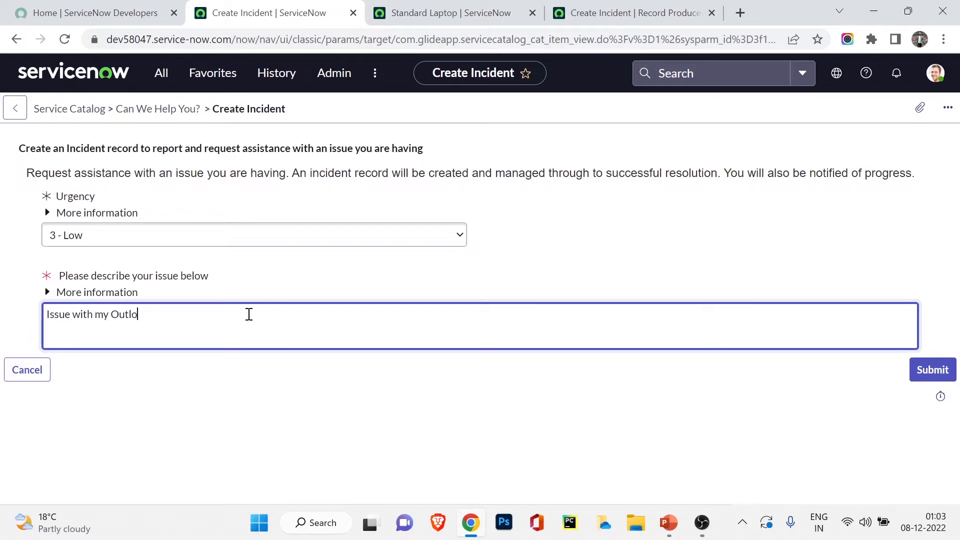
pyautogui.write('ok')
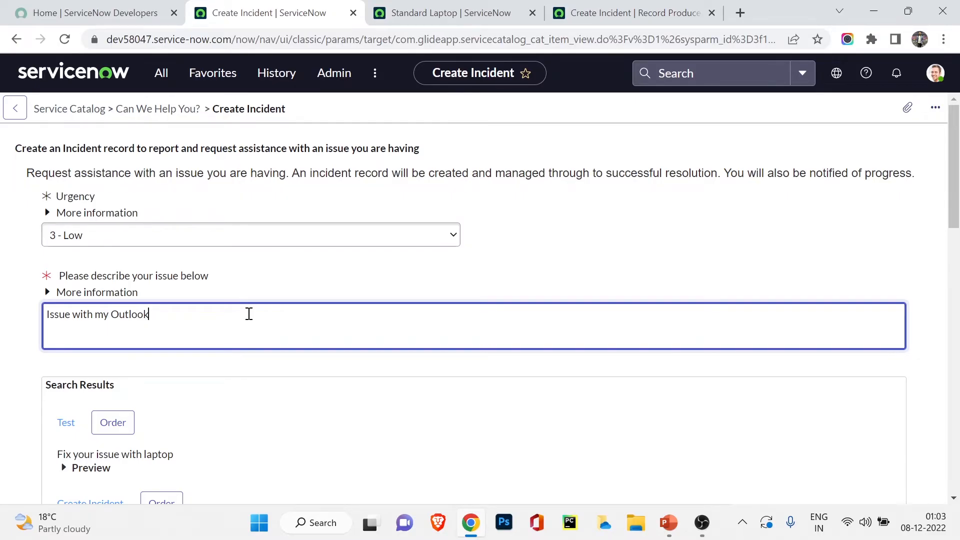
pyautogui.scroll(-3, 248, 313)
pyautogui.scroll(1, 154, 242)
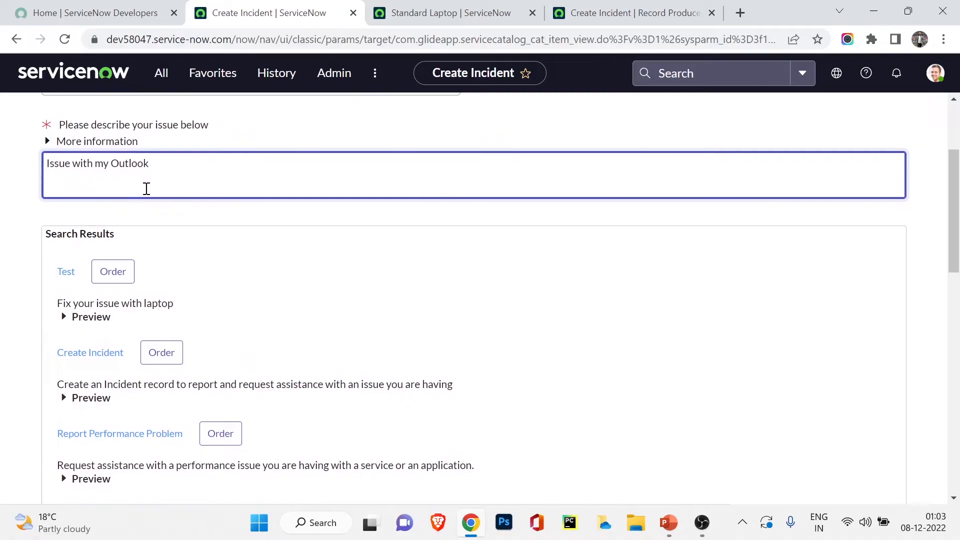
pyautogui.scroll(-4, 165, 337)
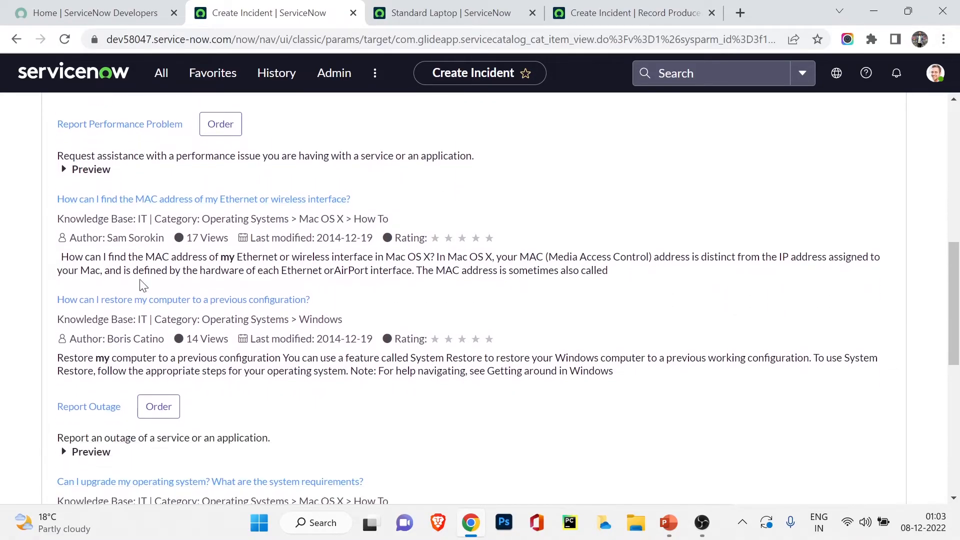
pyautogui.scroll(-6, 140, 285)
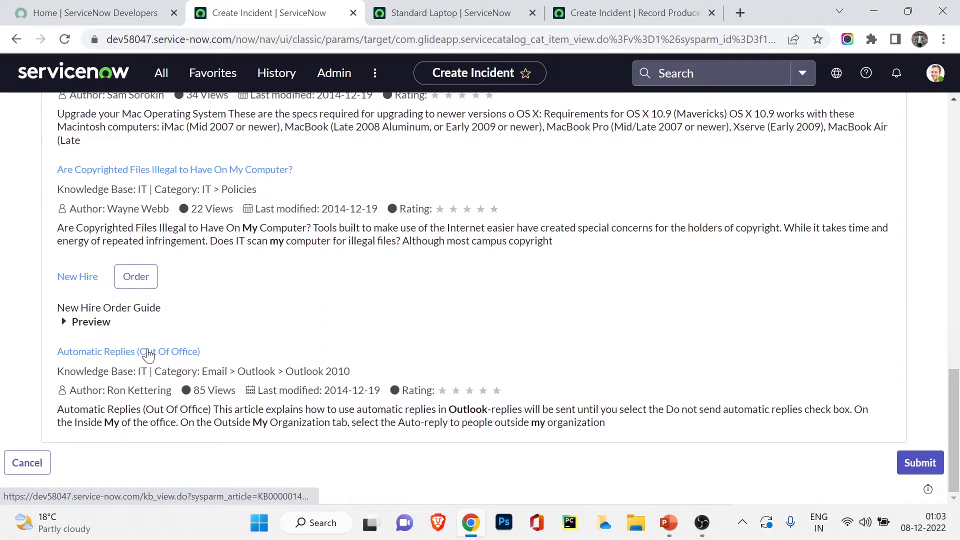
pyautogui.scroll(10, 148, 354)
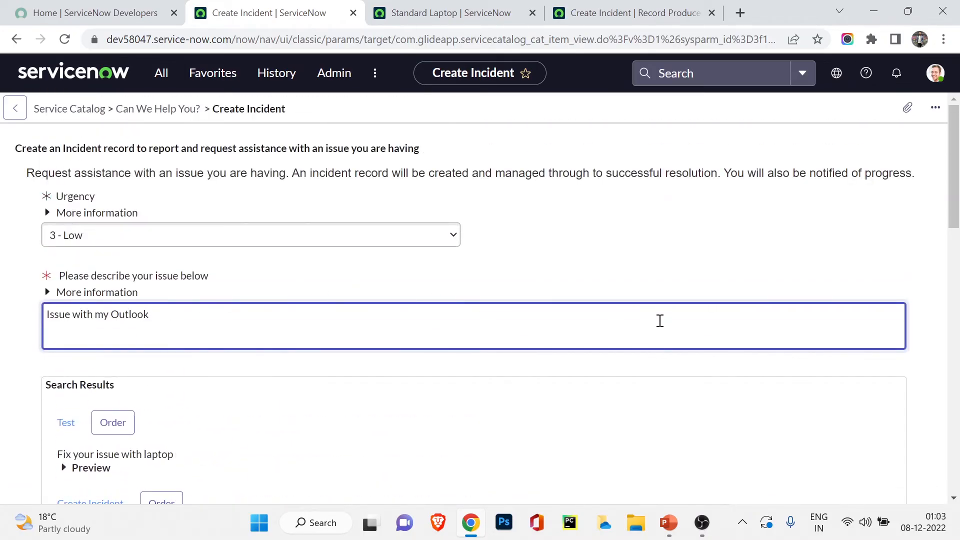
pyautogui.scroll(-10, 660, 321)
# Step: Submit the request, review the new incident, and select its number INC0010044 to copy it
pyautogui.click(906, 465)
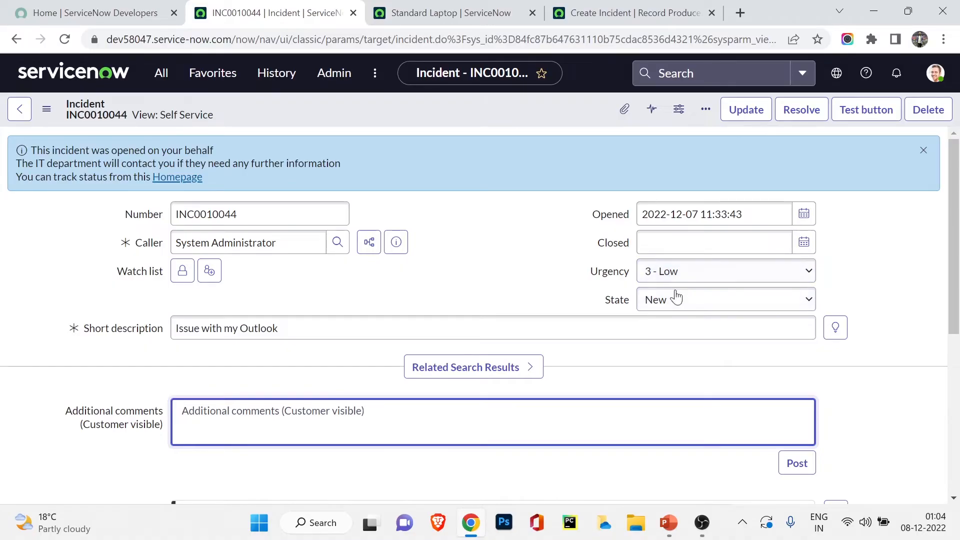
pyautogui.scroll(-2, 469, 270)
pyautogui.scroll(-2, 469, 270)
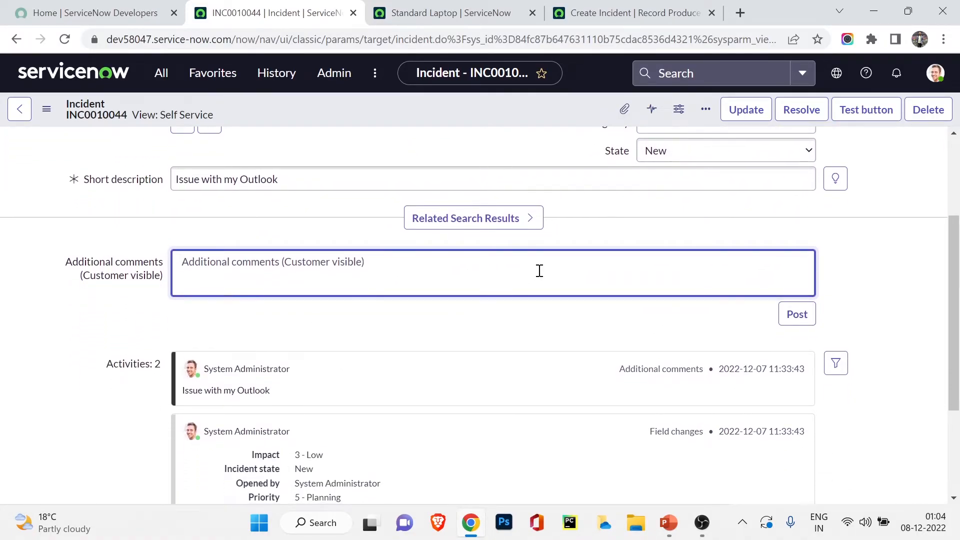
pyautogui.scroll(4, 540, 270)
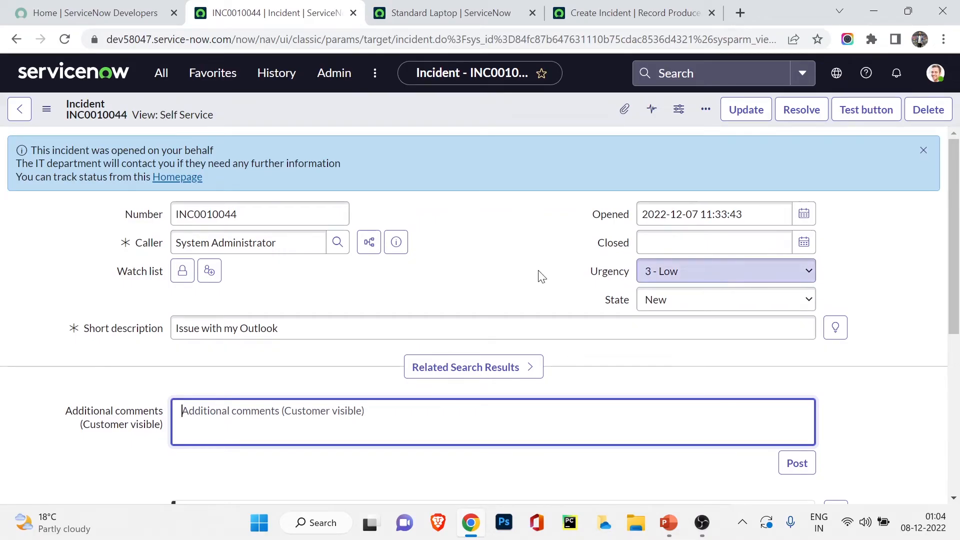
pyautogui.scroll(-4, 466, 275)
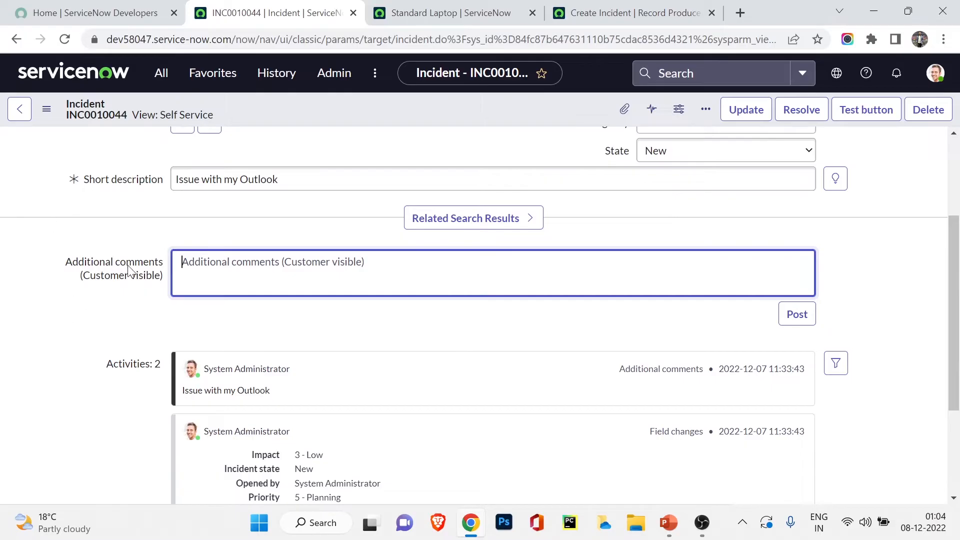
pyautogui.scroll(4, 210, 265)
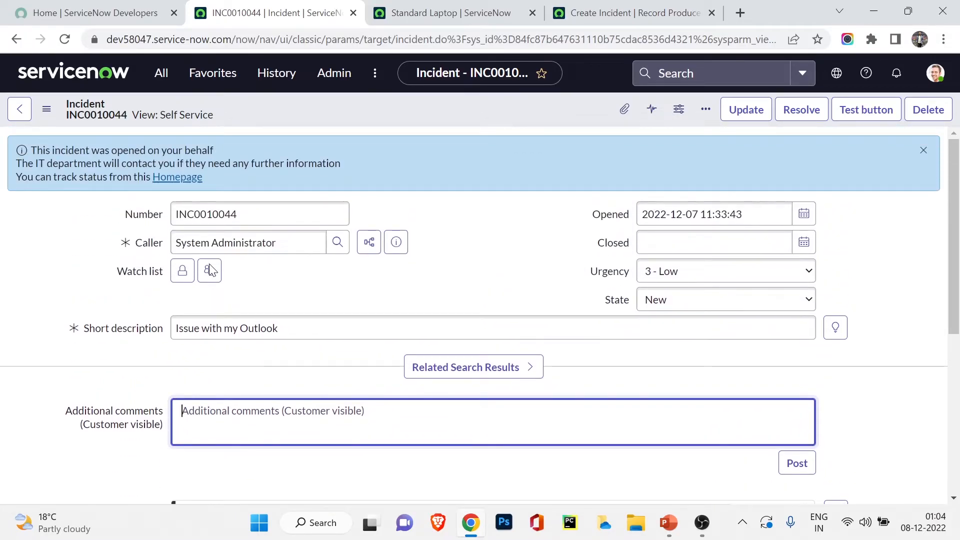
pyautogui.doubleClick(232, 215)
pyautogui.hotkey('ctrl', 'c')
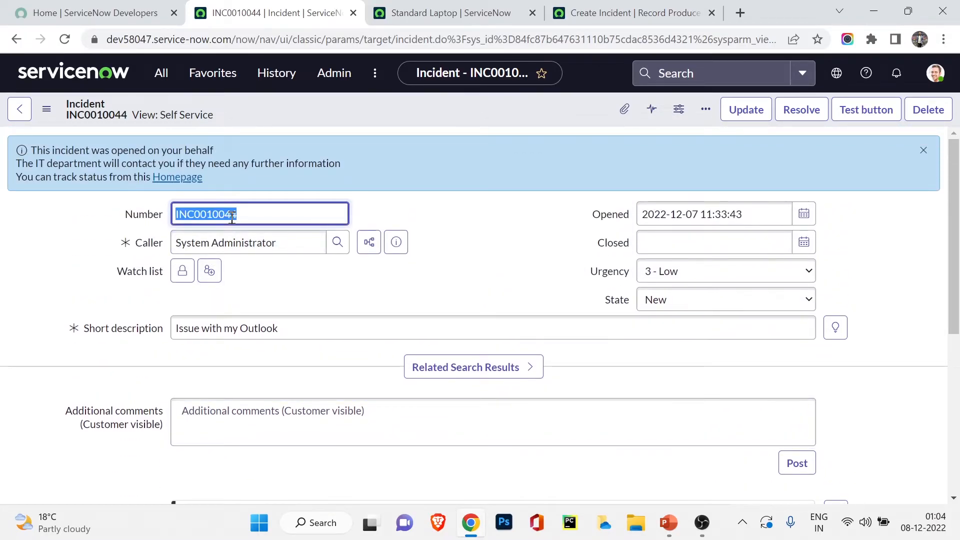
# Step: Search for the copied INC0010044 and open the 'Issue with my Outlook' incident
pyautogui.click(756, 72)
pyautogui.hotkey('ctrl', 'v')
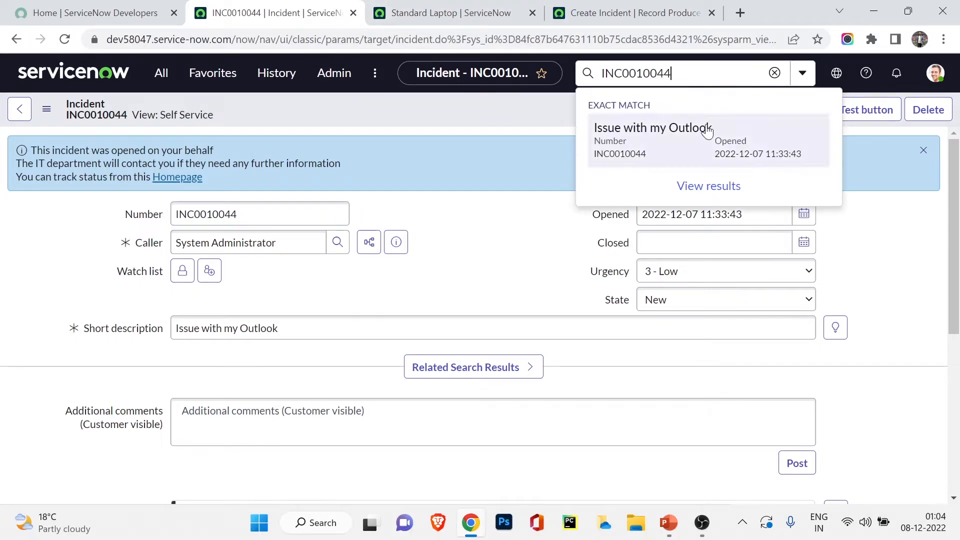
pyautogui.click(705, 126)
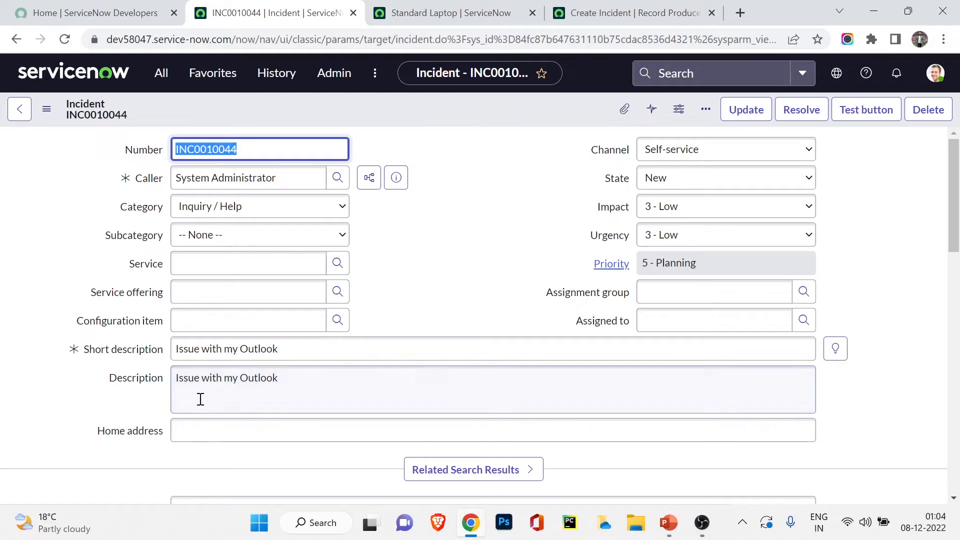
# Step: Review the incident's Assignment group and Channel Self-service, then return to the Create Incident producer
pyautogui.scroll(-2, 217, 390)
pyautogui.scroll(-12, 217, 389)
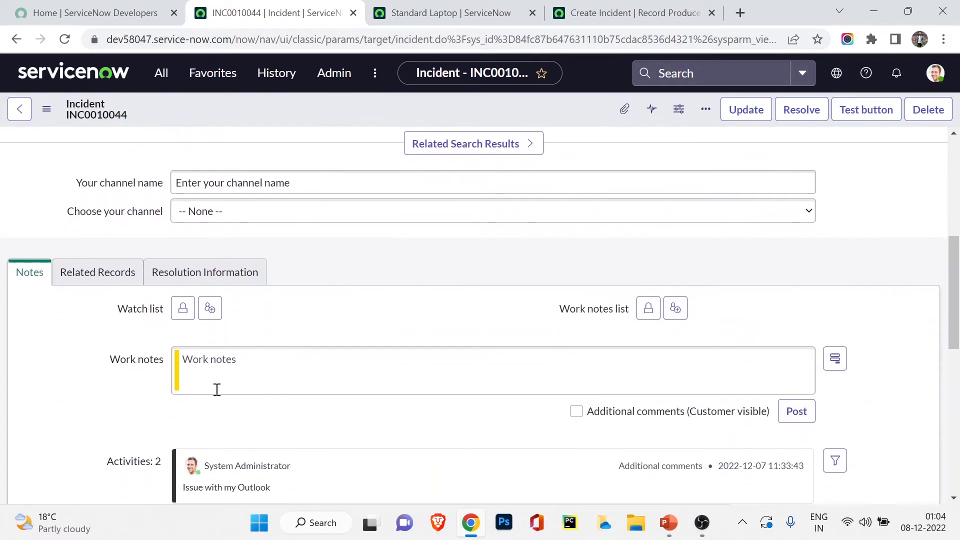
pyautogui.scroll(15, 214, 389)
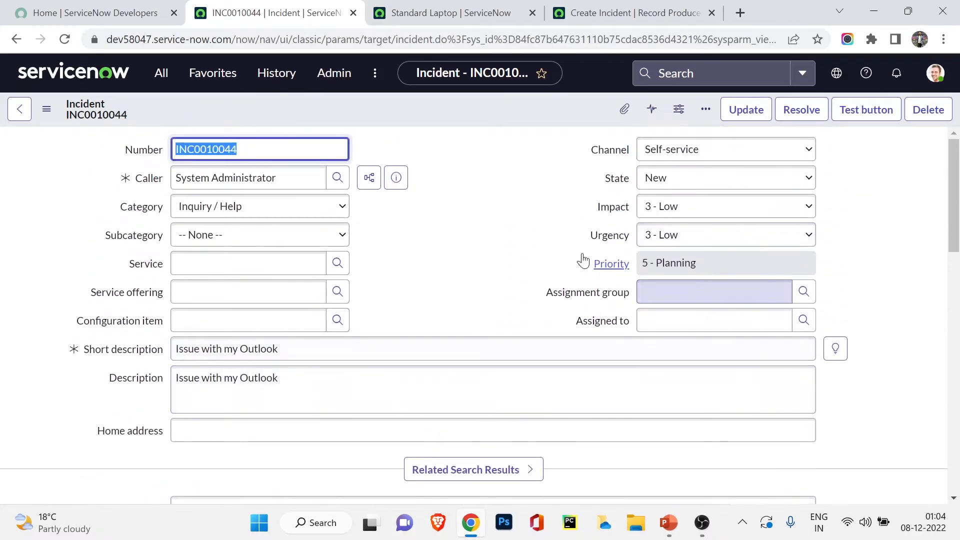
pyautogui.click(663, 288)
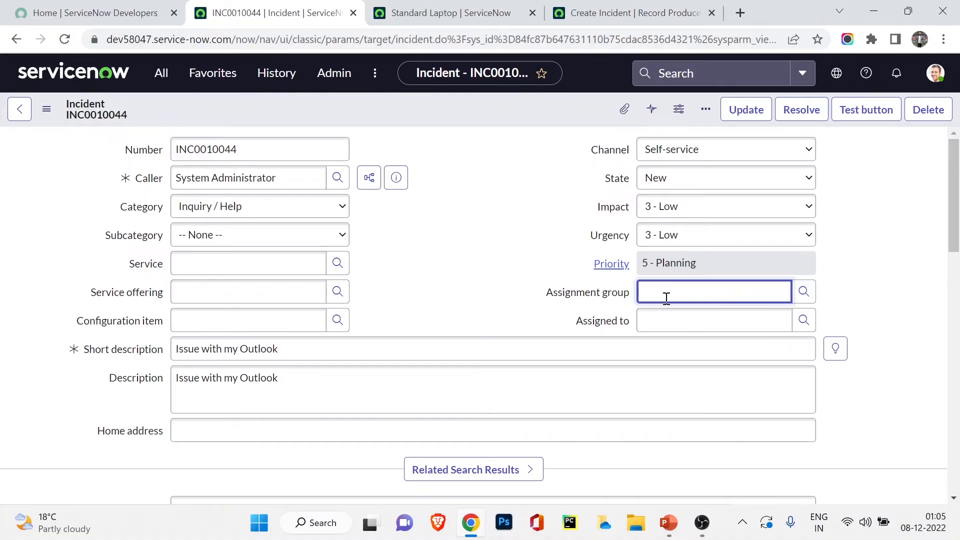
pyautogui.click(612, 12)
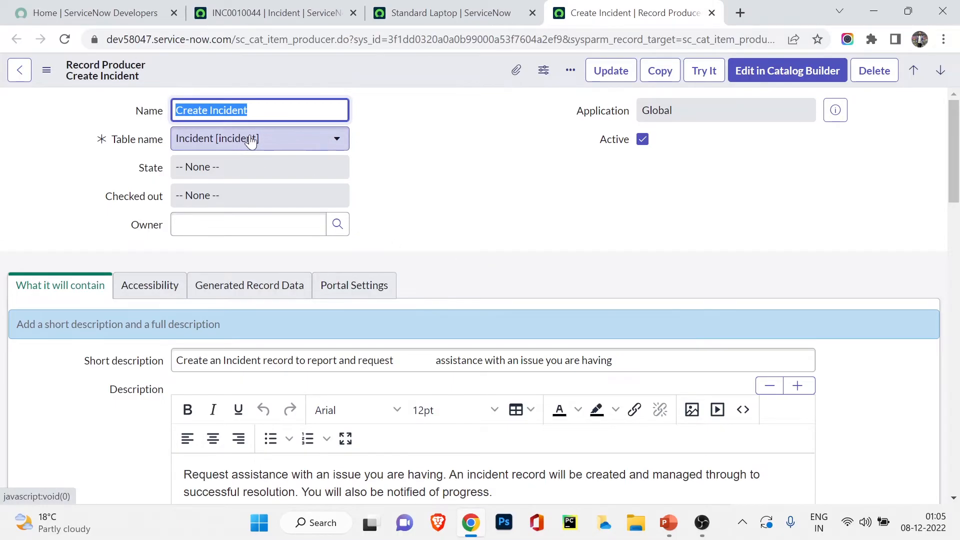
# Step: Select the description text and review Accessibility: Service Catalog, category Can We Help You?
pyautogui.scroll(-4, 369, 196)
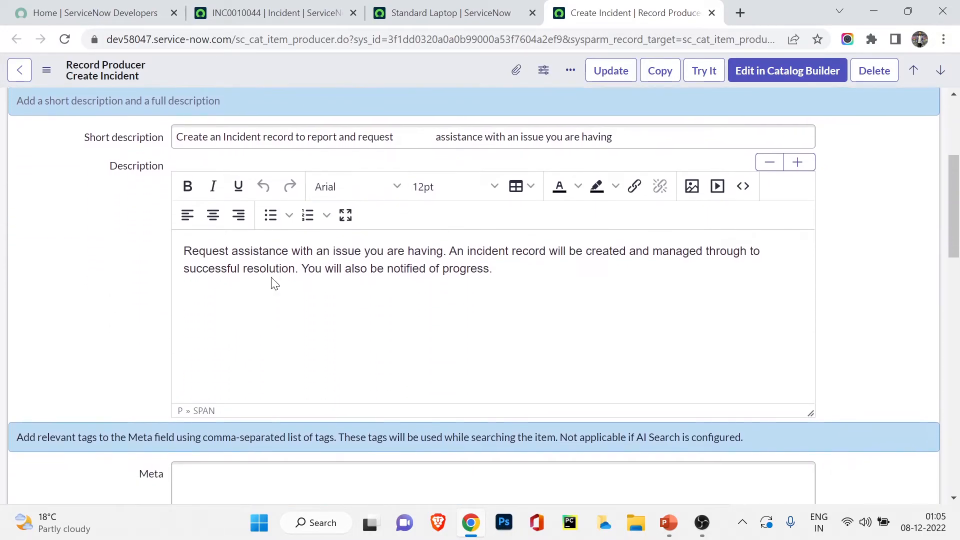
pyautogui.doubleClick(262, 263)
pyautogui.tripleClick(261, 252)
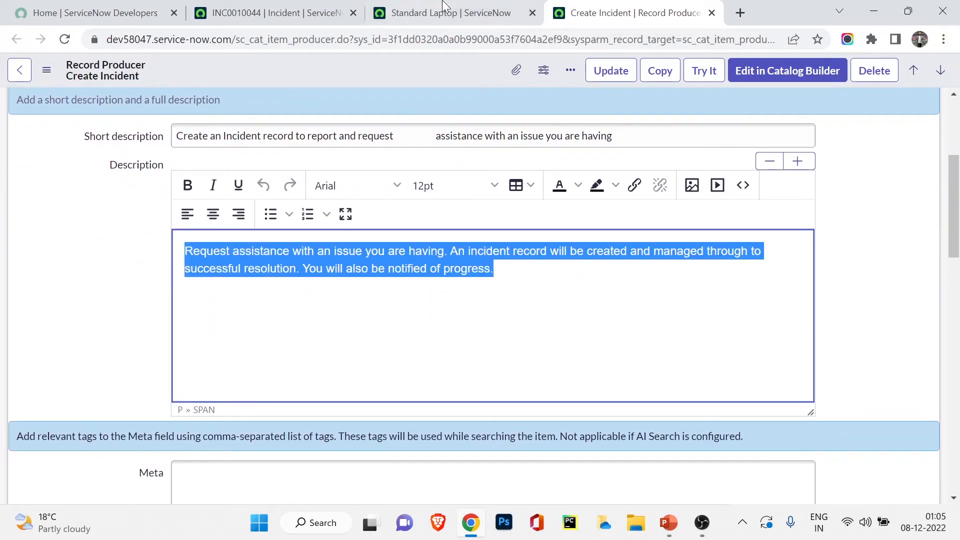
pyautogui.scroll(-2, 395, 310)
pyautogui.scroll(5, 395, 310)
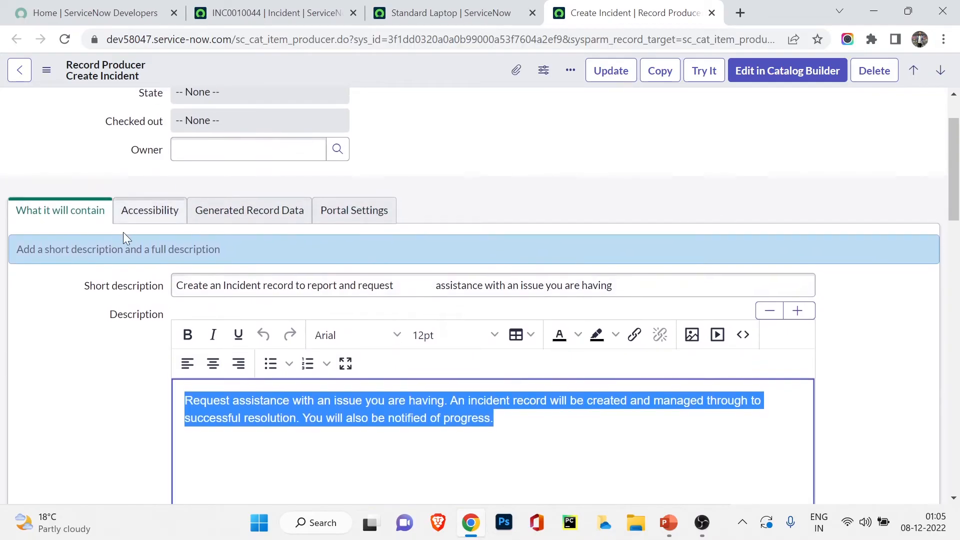
pyautogui.click(143, 220)
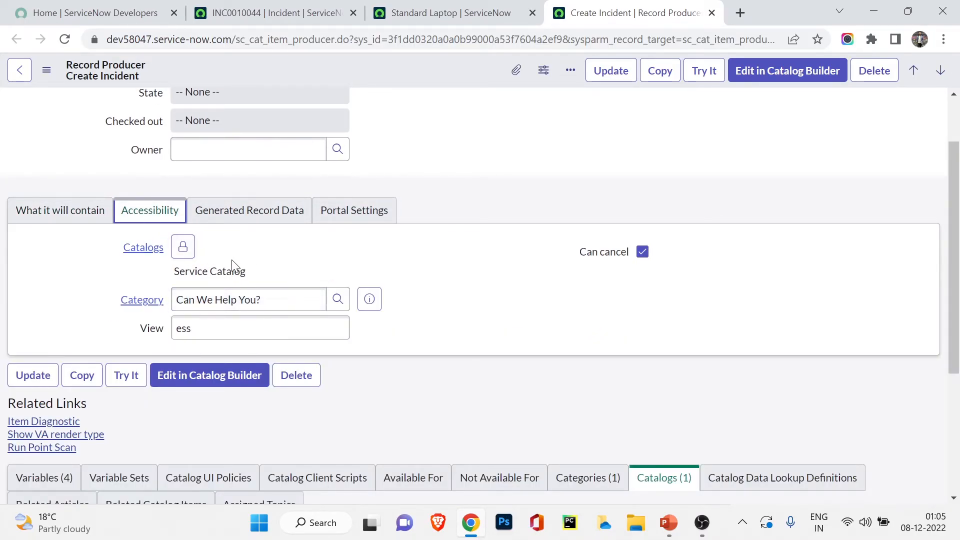
# Step: Show the Generated Record Data section, which has no template assigned
pyautogui.scroll(1, 235, 264)
pyautogui.scroll(1, 237, 265)
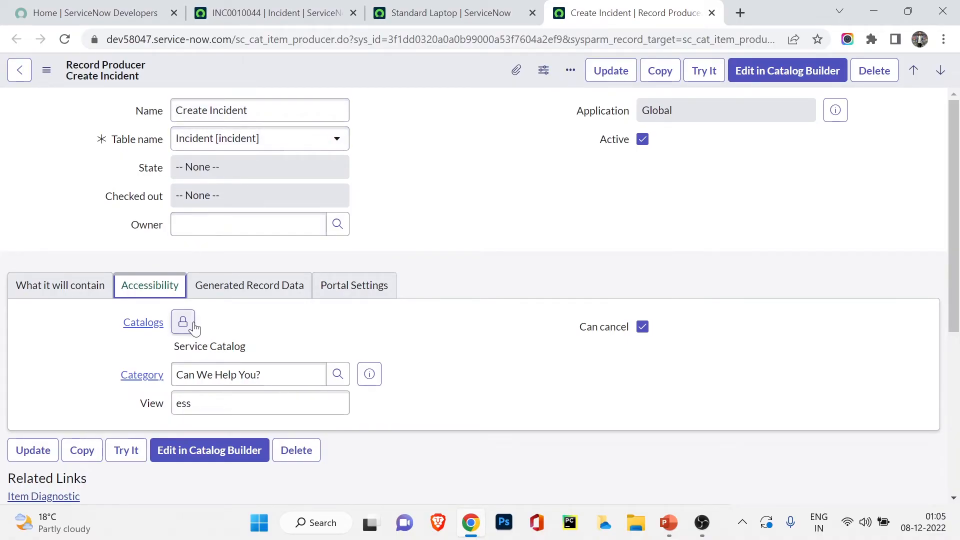
pyautogui.click(213, 344)
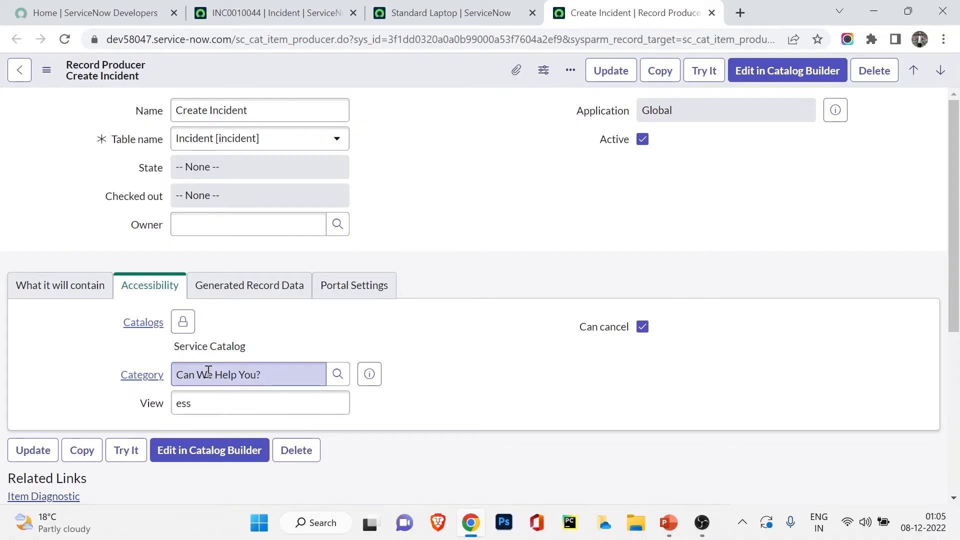
pyautogui.click(274, 298)
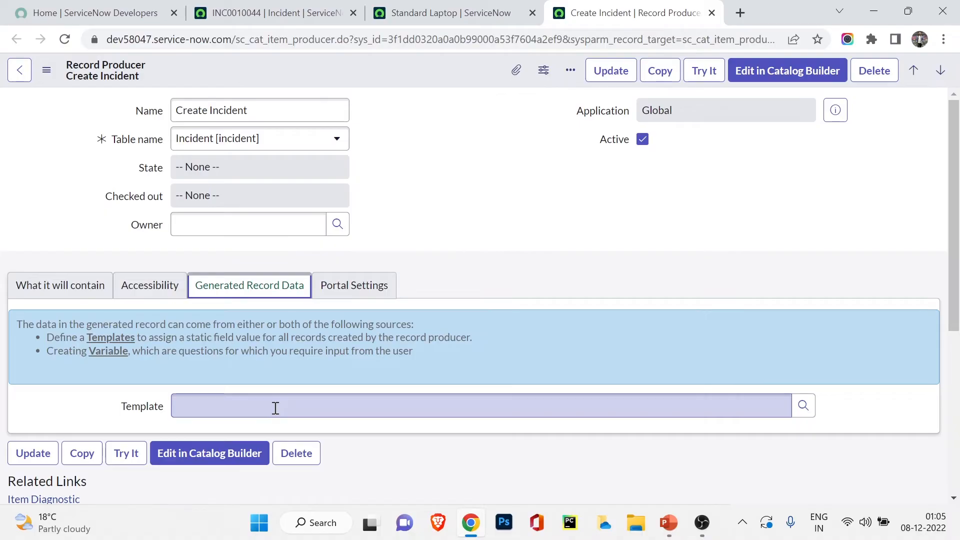
# Step: Check the Portal Settings attachment and wish-list options, then return to What it will contain's Redirect to and Script
pyautogui.click(350, 293)
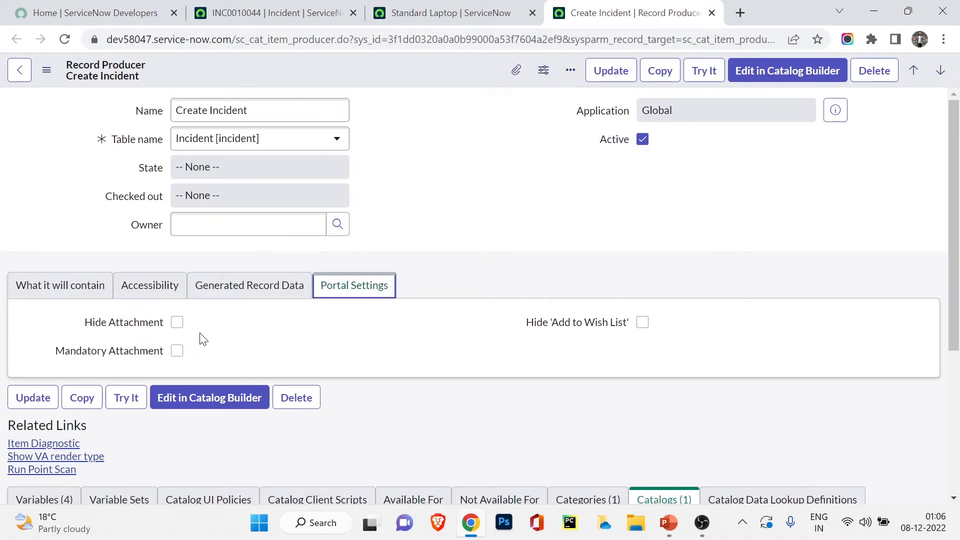
pyautogui.click(55, 288)
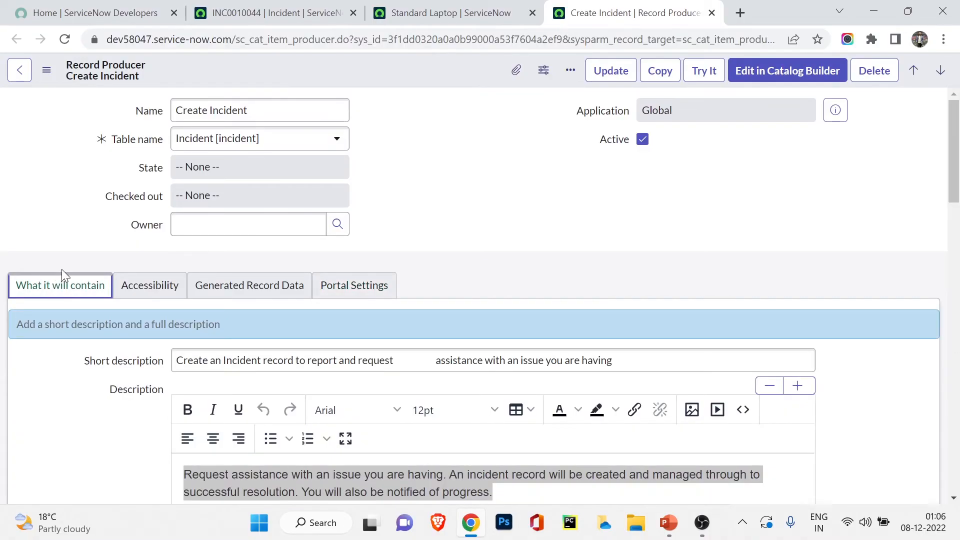
pyautogui.scroll(-4, 62, 274)
pyautogui.scroll(-6, 63, 272)
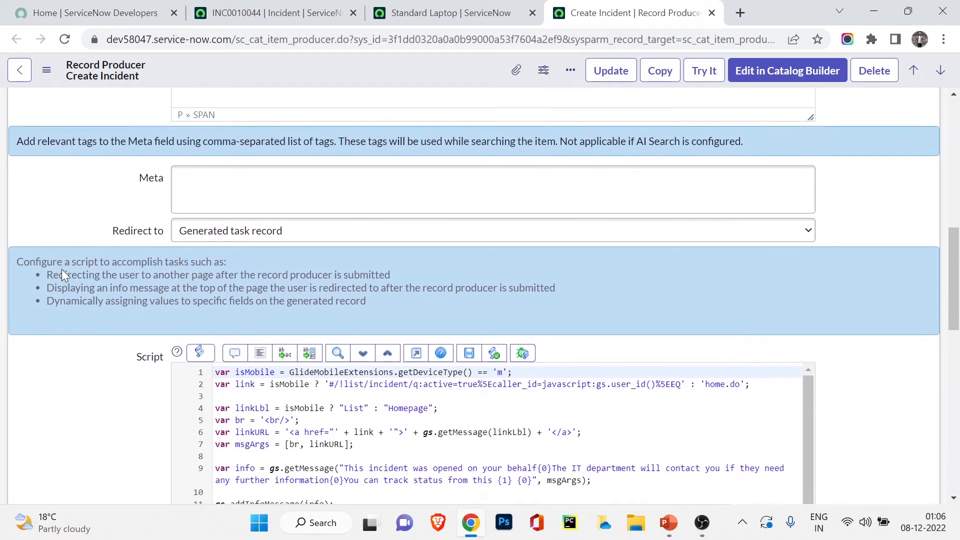
# Step: Check the Redirect to choices, keeping Generated task record
pyautogui.click(220, 231)
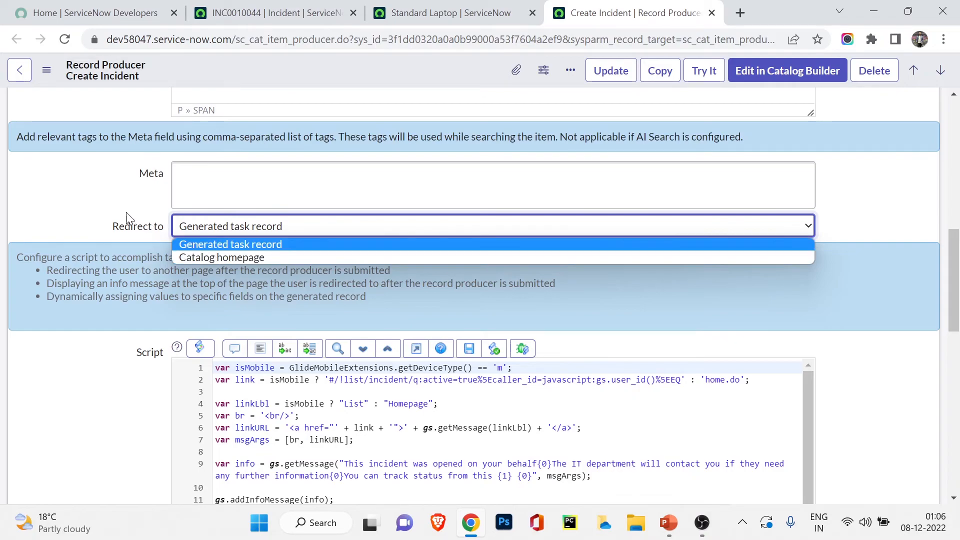
pyautogui.click(100, 208)
pyautogui.scroll(-1, 87, 231)
pyautogui.scroll(-4, 87, 231)
# Step: Read through the info-message script down to the related lists (4 variables, Service Catalog)
pyautogui.scroll(1, 90, 236)
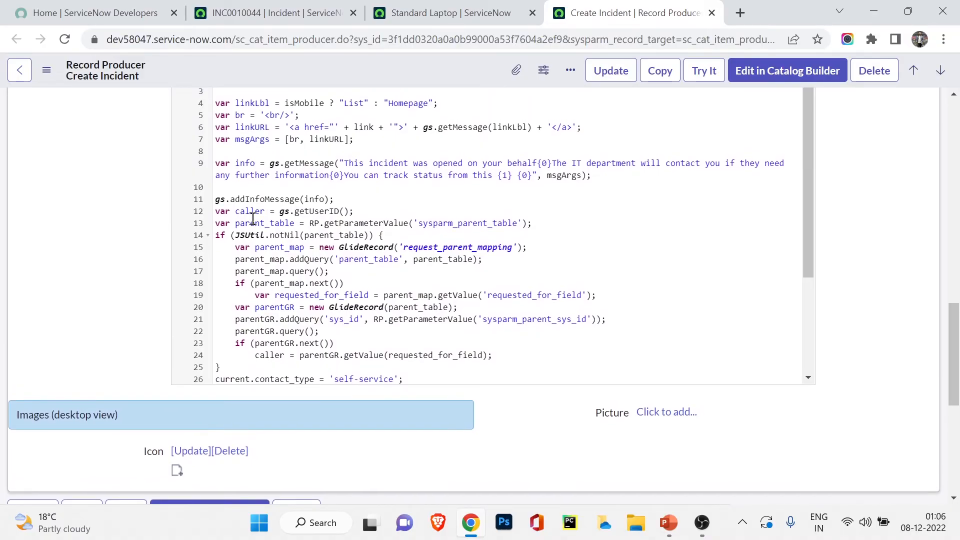
pyautogui.scroll(3, 255, 215)
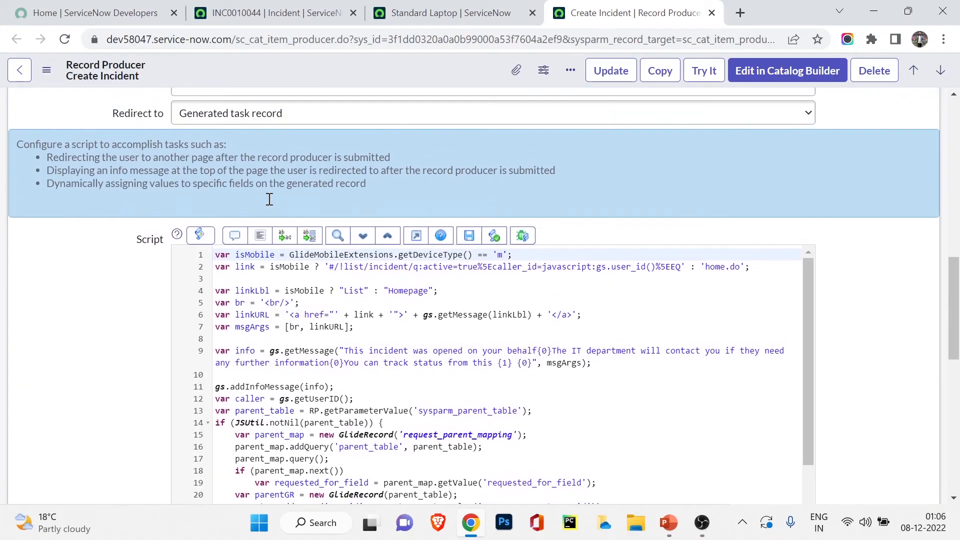
pyautogui.scroll(2, 269, 199)
pyautogui.scroll(-4, 270, 212)
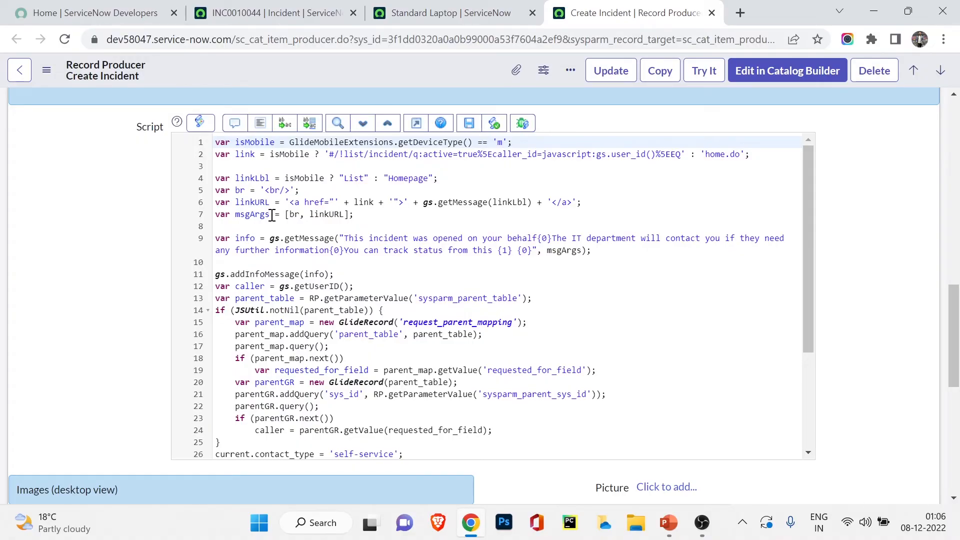
pyautogui.scroll(4, 271, 215)
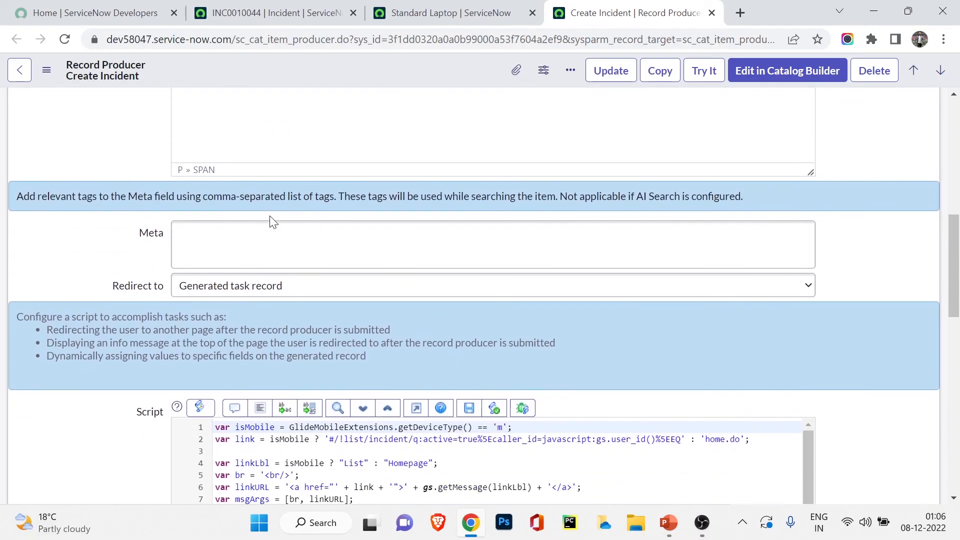
pyautogui.scroll(-4, 272, 216)
pyautogui.scroll(-3, 276, 198)
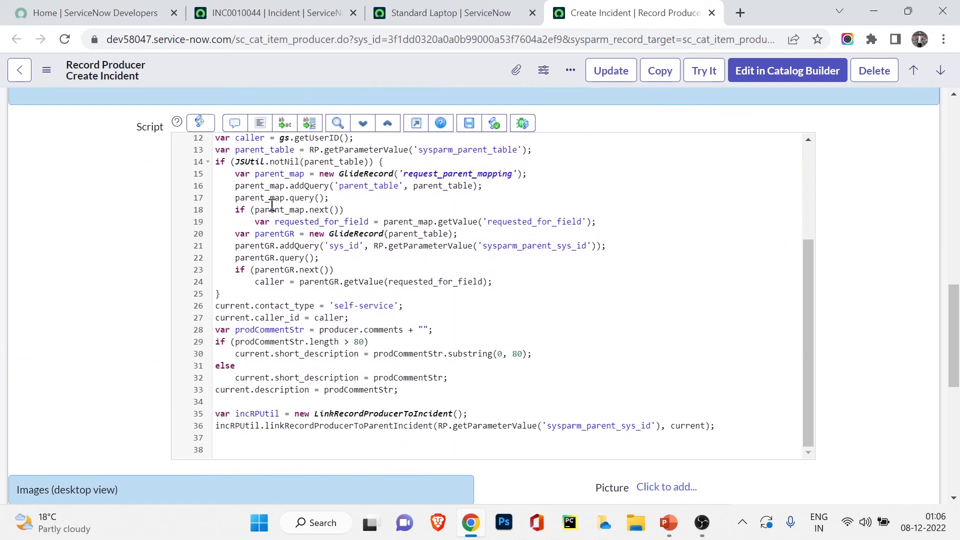
pyautogui.scroll(-1, 139, 189)
pyautogui.scroll(-3, 139, 189)
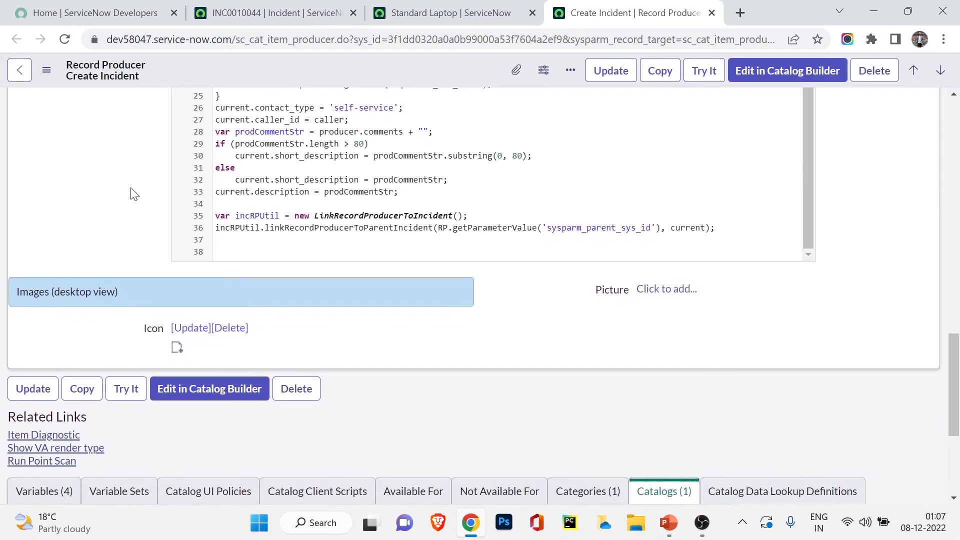
pyautogui.scroll(-3, 133, 195)
pyautogui.scroll(-2, 130, 196)
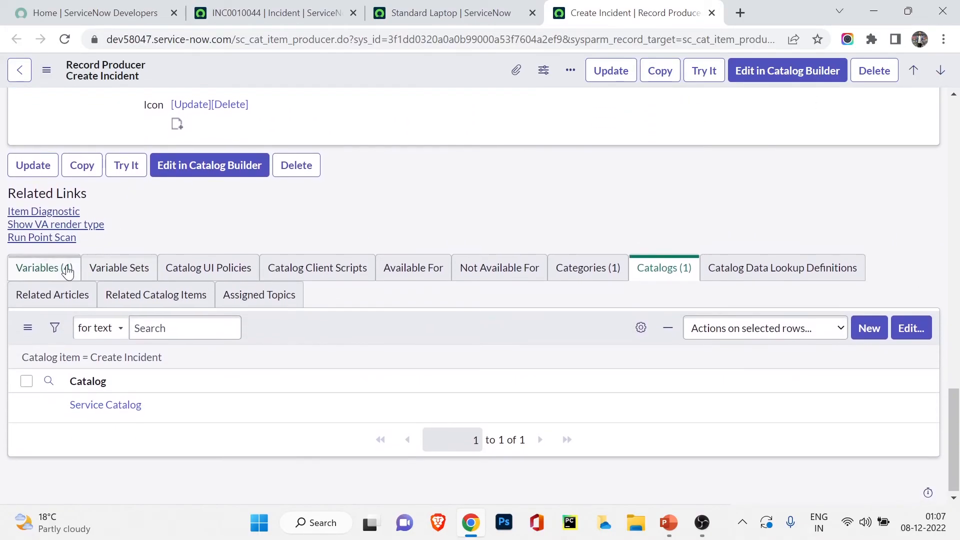
# Step: List the Variables (4): Urgency, Please describe your issue below, Contextual Search Results, AI Search Assist
pyautogui.click(64, 268)
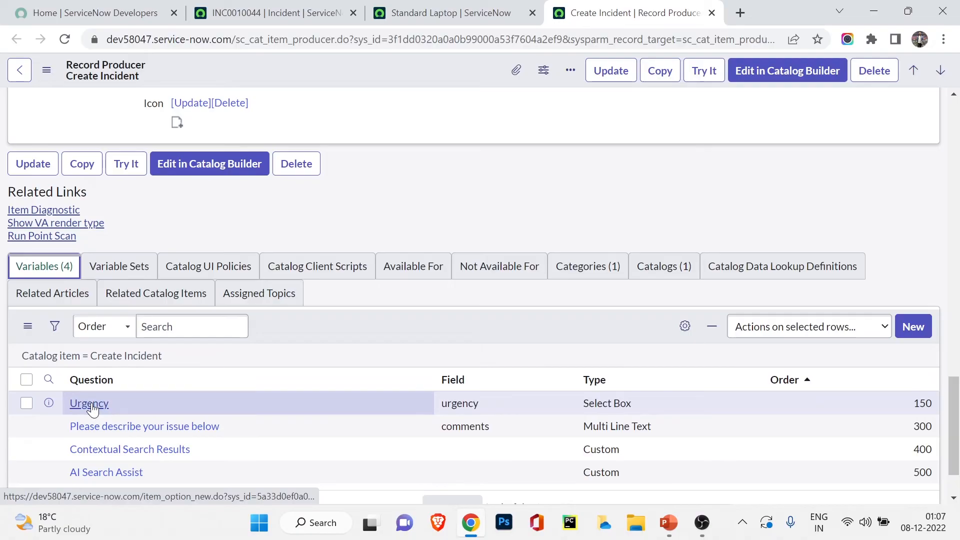
pyautogui.scroll(-2, 119, 391)
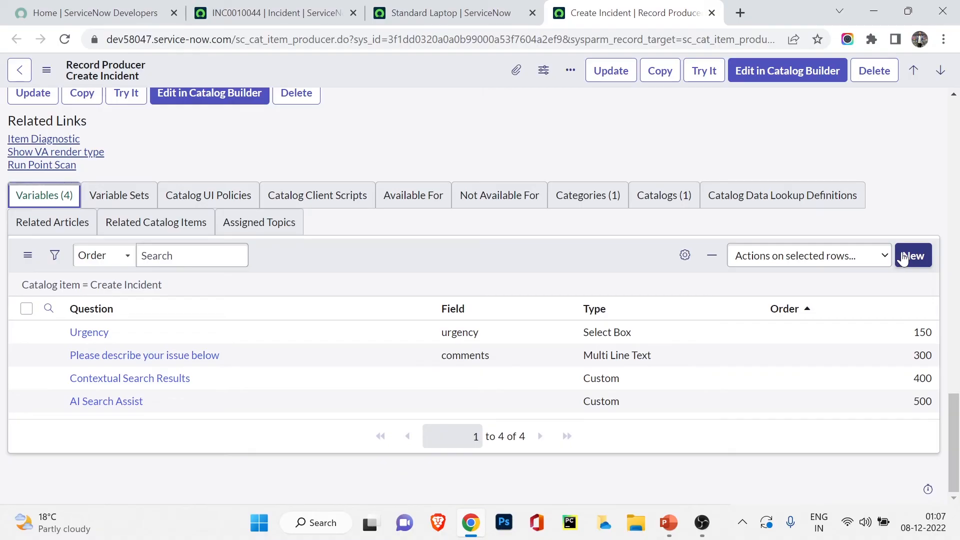
# Step: Check Variable Sets, Catalog UI Policies, Categories, Catalogs, Available For and Not Available For, then scroll to top
pyautogui.click(105, 200)
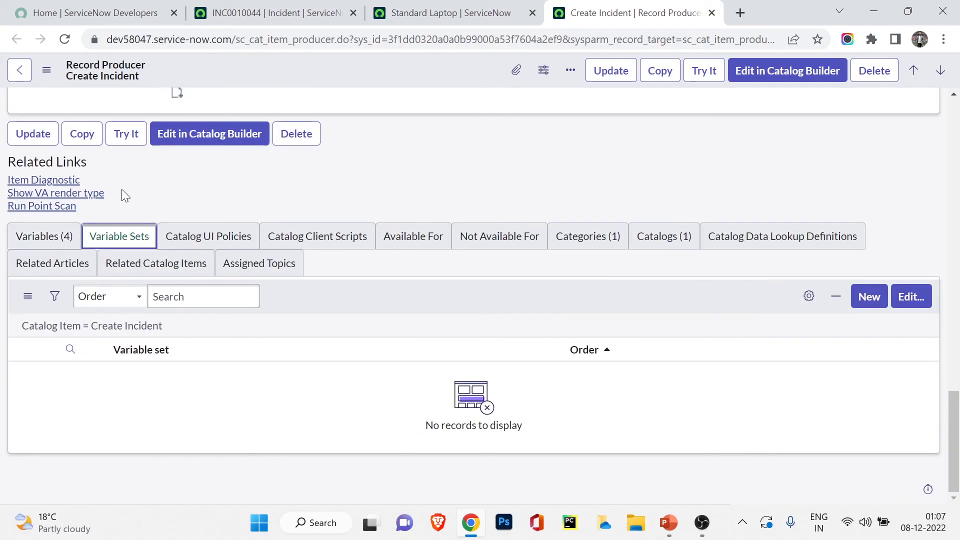
pyautogui.click(241, 231)
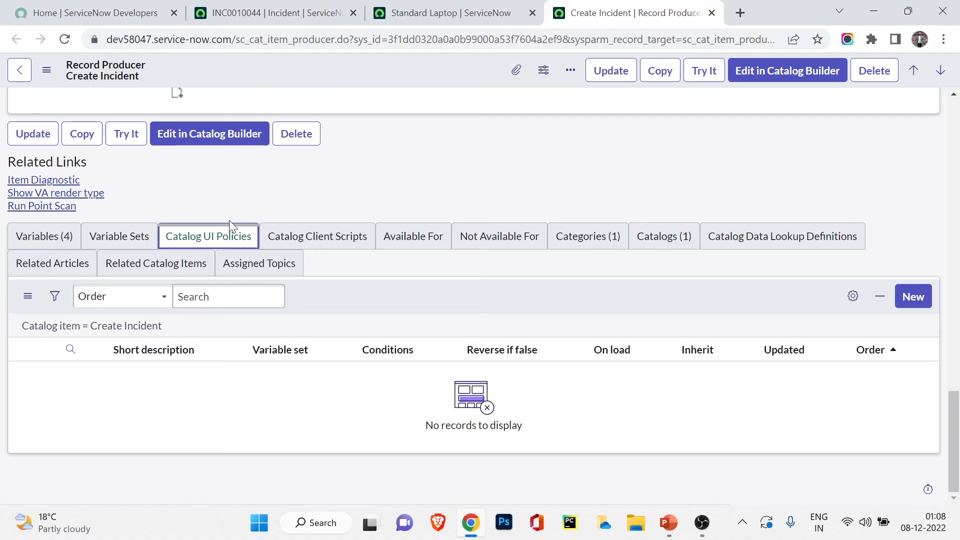
pyautogui.click(572, 243)
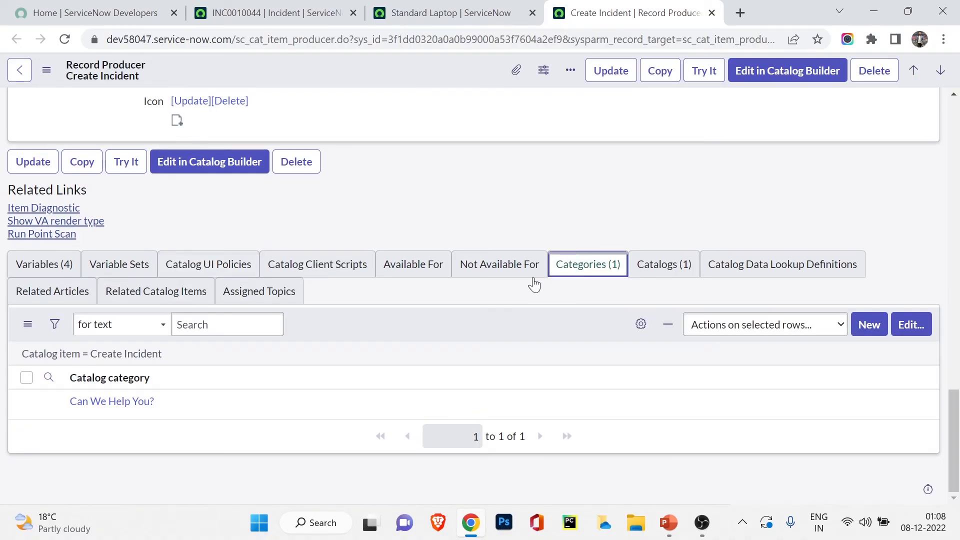
pyautogui.click(658, 263)
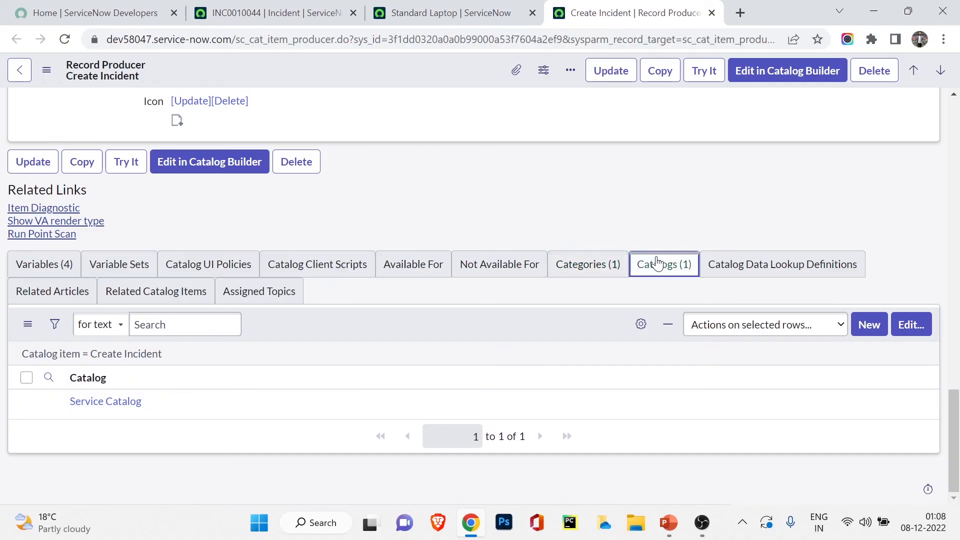
pyautogui.click(407, 270)
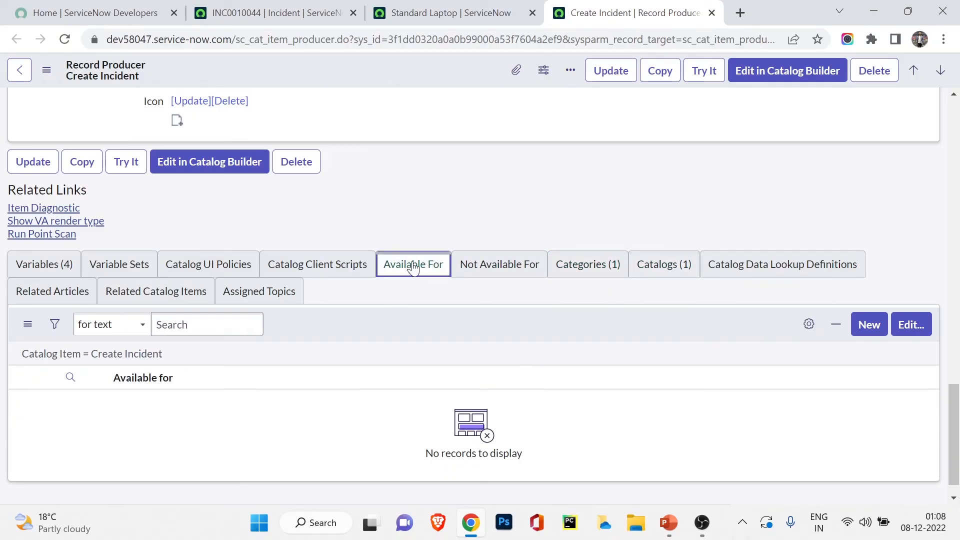
pyautogui.click(475, 272)
pyautogui.scroll(20, 394, 292)
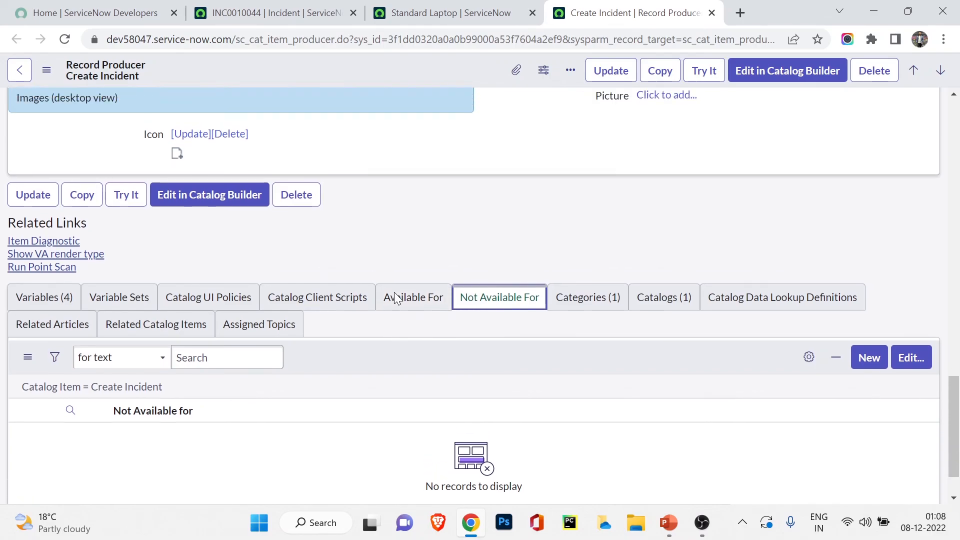